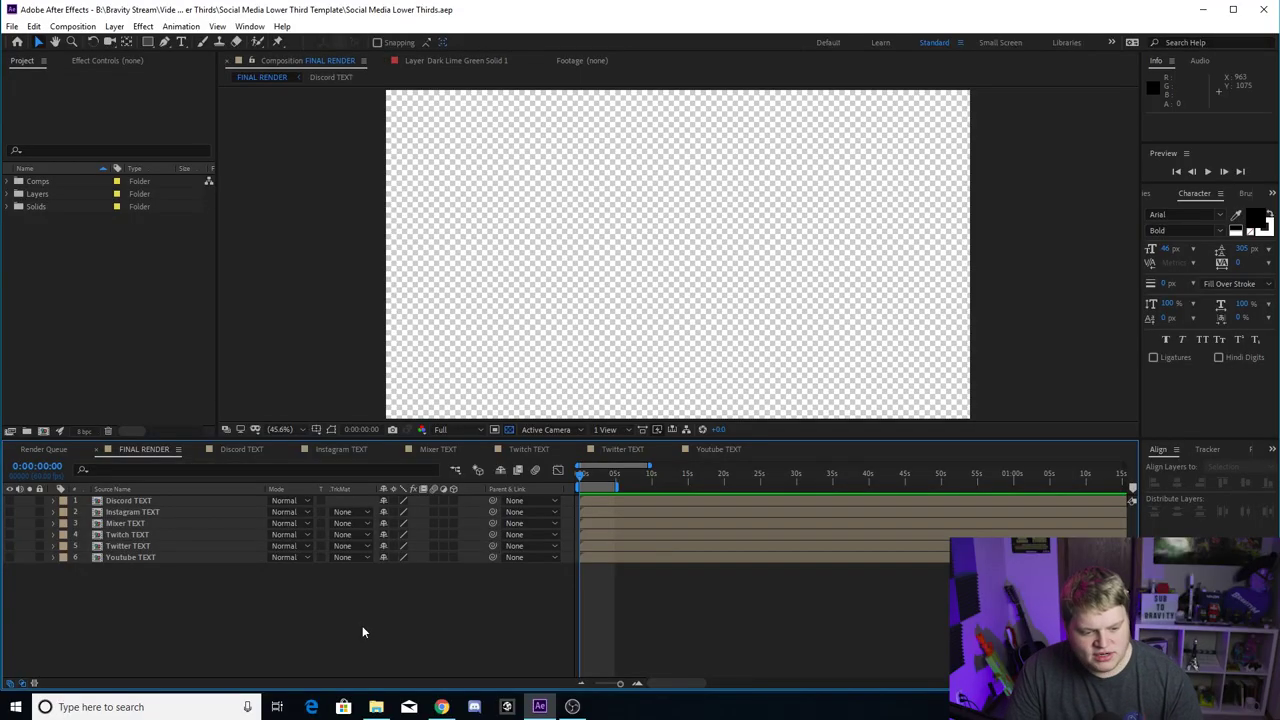
Open the Discord, Instagram, Mixer, Twitch, Twitter and Youtube TEXT compositions as tabs
left_click_drag(195, 640, 90, 575)
left_click(168, 588)
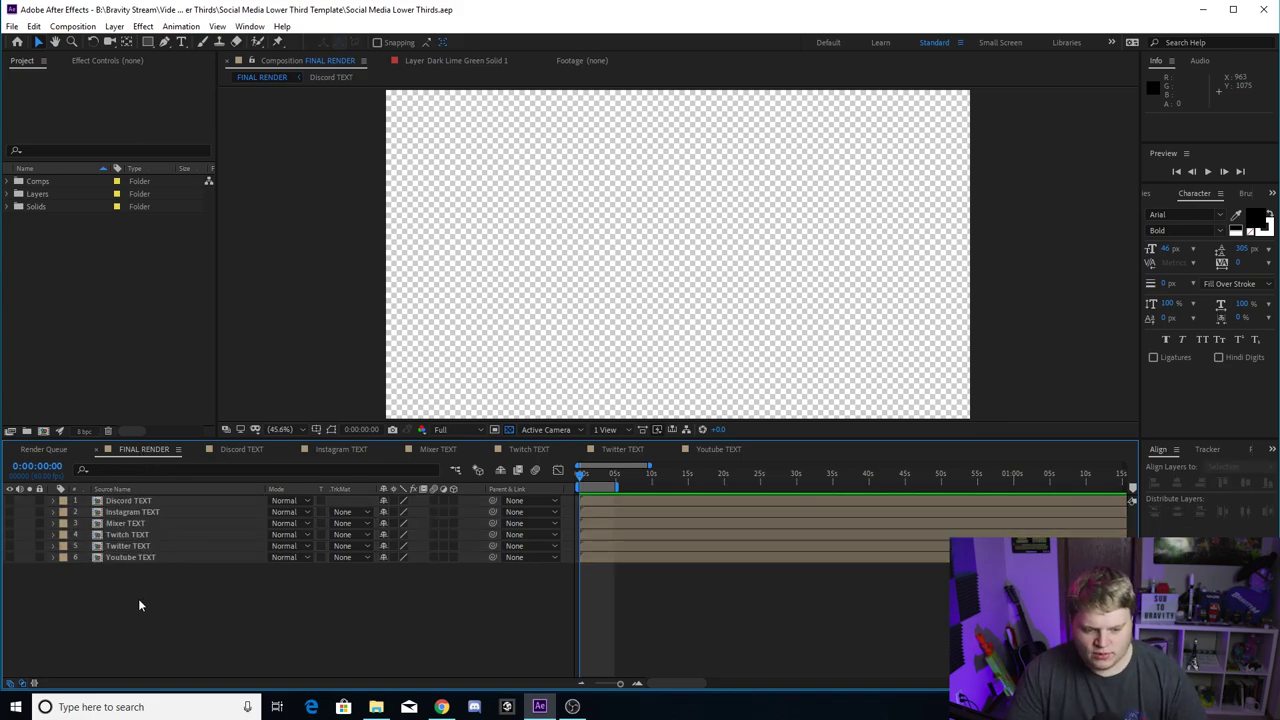
left_click(240, 447)
left_click(336, 446)
left_click(429, 448)
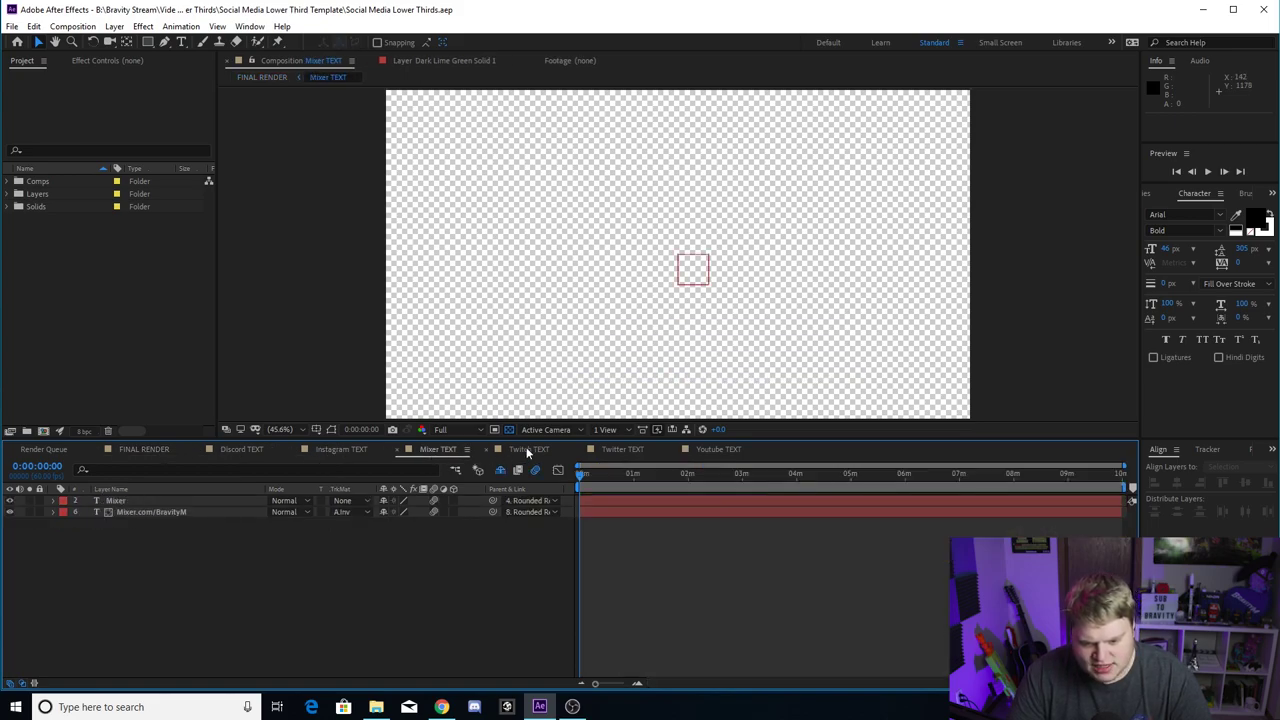
left_click(527, 452)
left_click(622, 449)
left_click(735, 449)
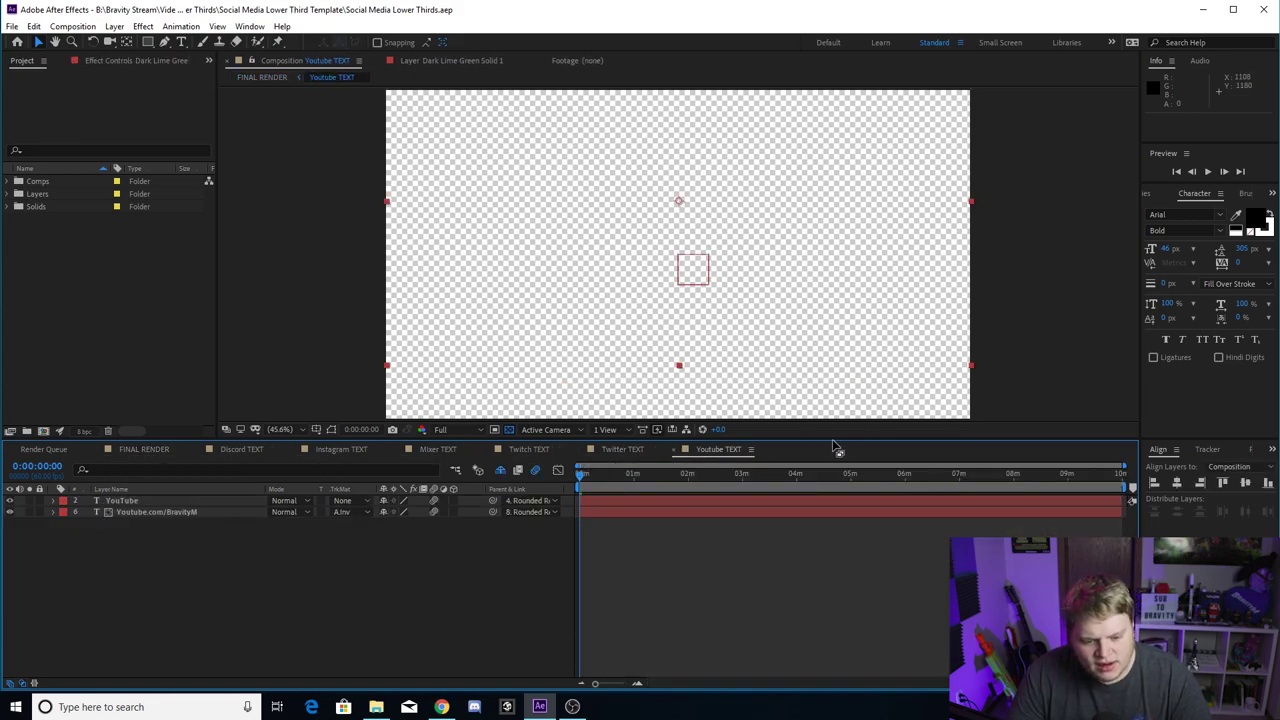
left_click(396, 577)
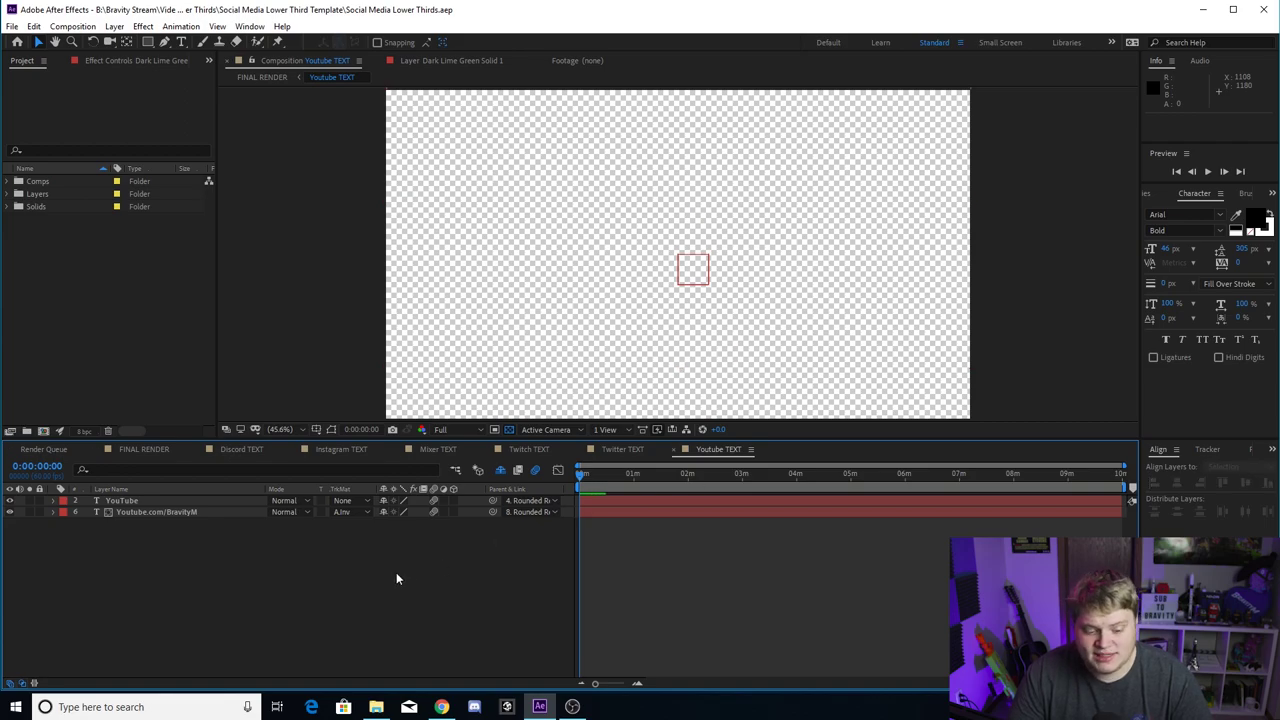
In Discord TEXT, move to where the Discord lower third appears and select its text layers
left_click(240, 450)
left_click_drag(576, 474, 618, 473)
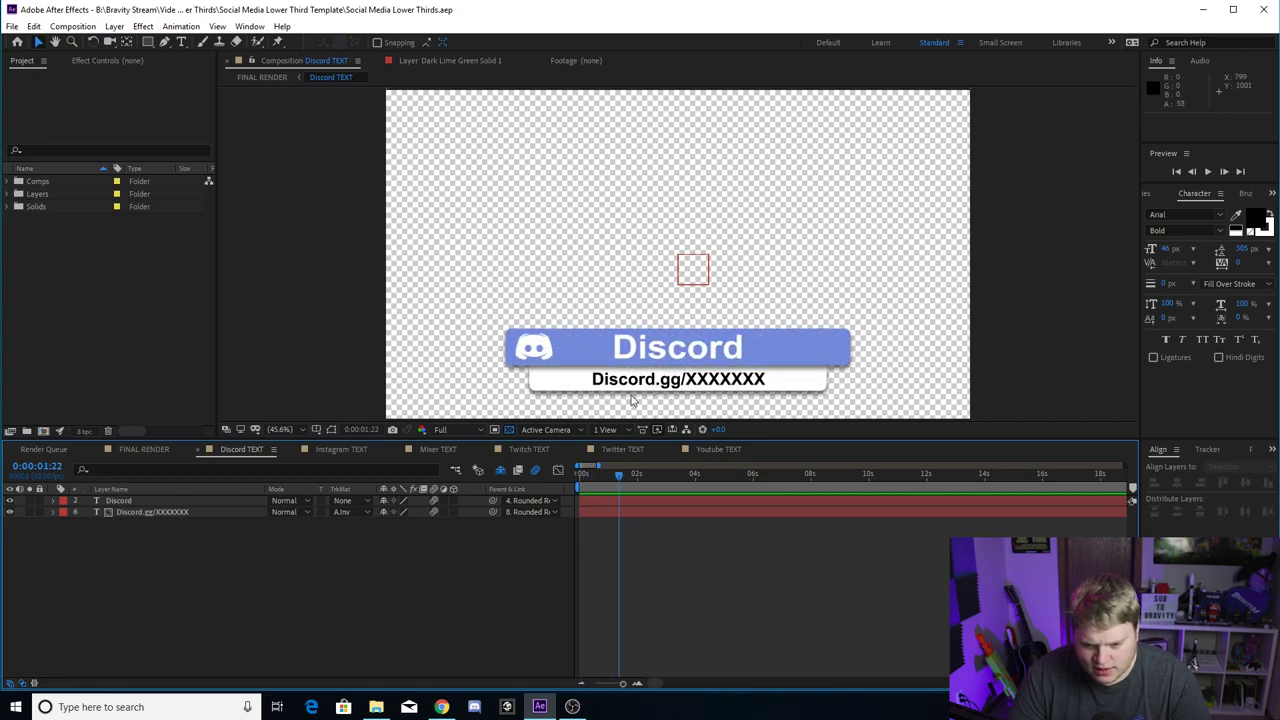
left_click(158, 512)
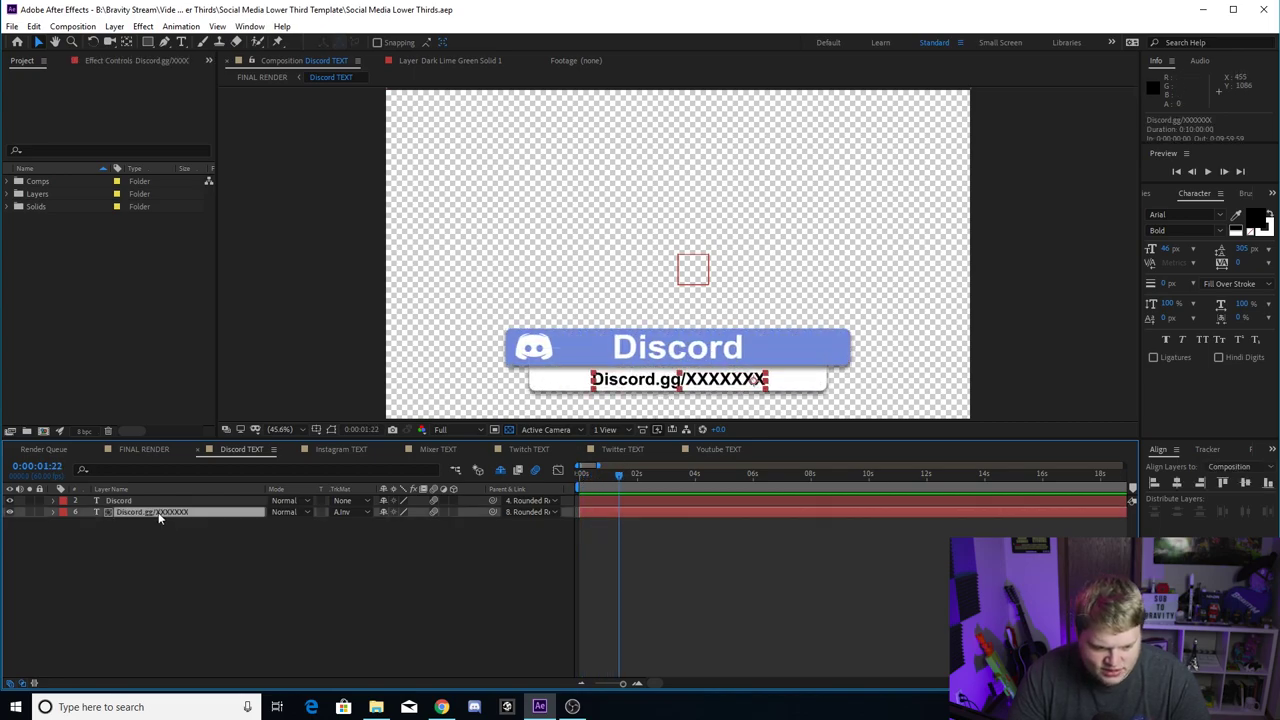
left_click(121, 501)
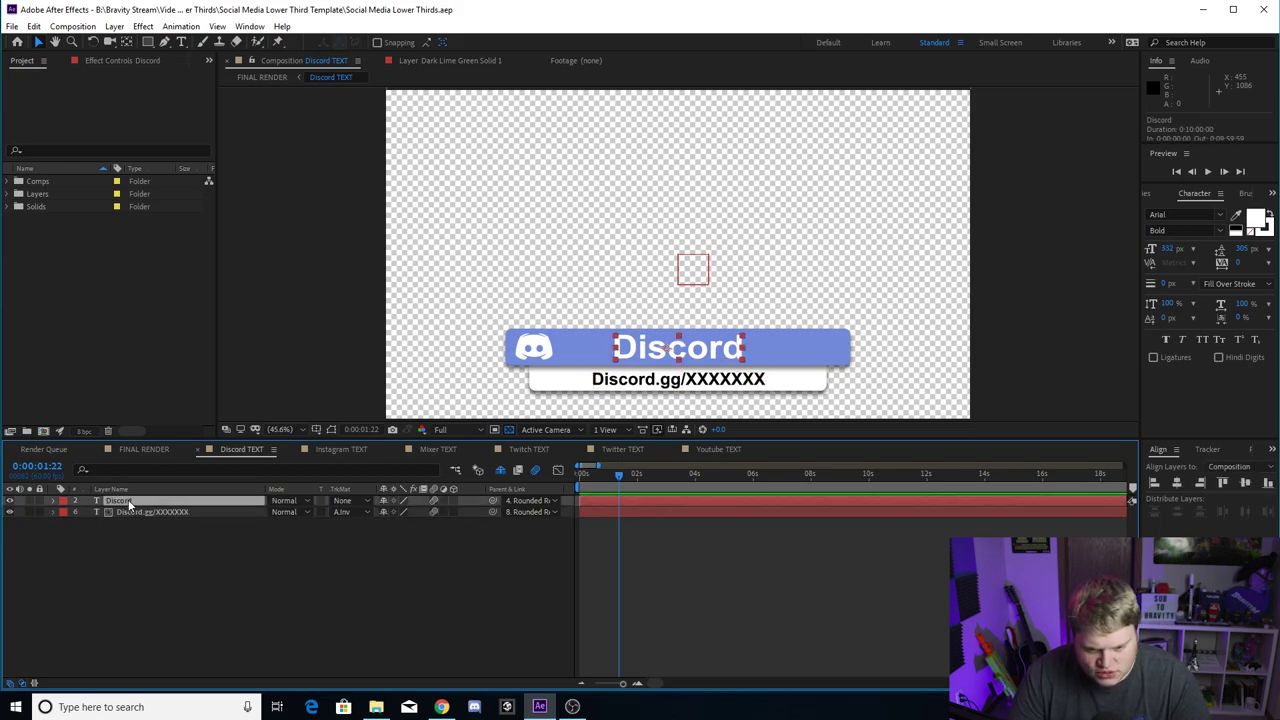
double_click(655, 357)
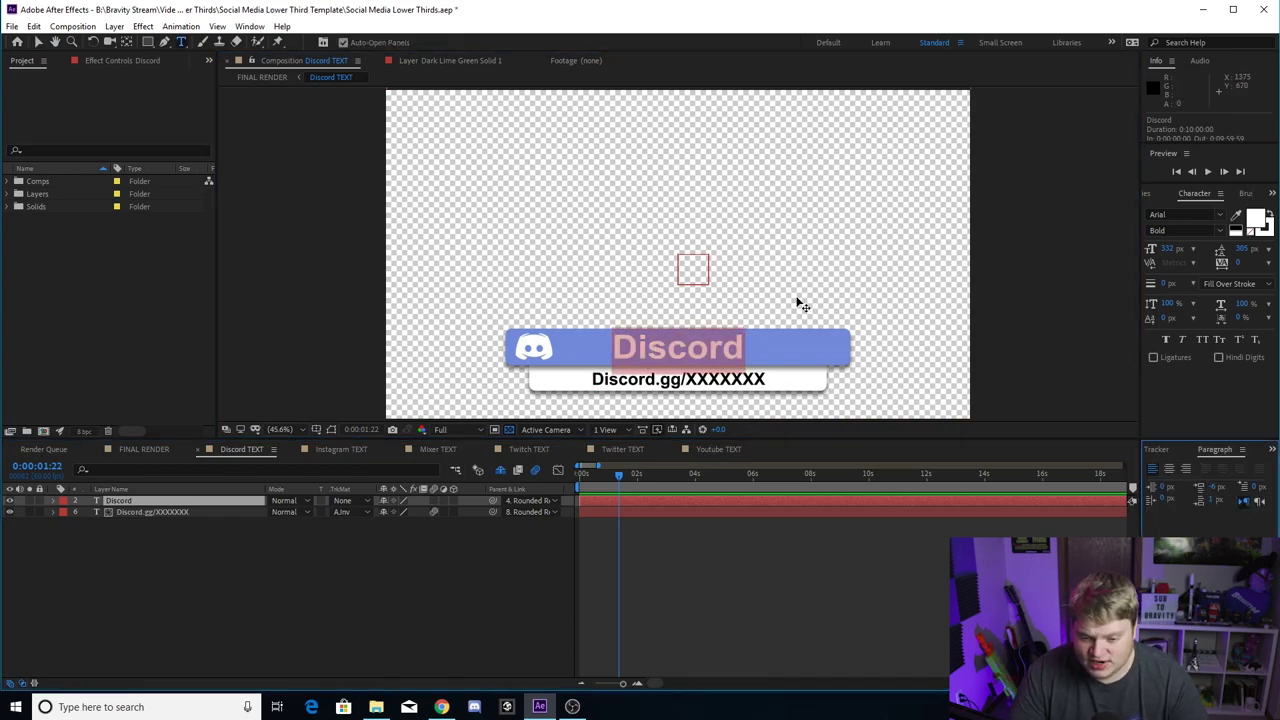
Replace XXXXXXX in the Discord link with FortniteKing so it reads Discord.gg/FortniteKing
left_click(190, 512)
double_click(703, 378)
left_click(687, 378)
left_click(774, 375)
left_click_drag(774, 375, 705, 379)
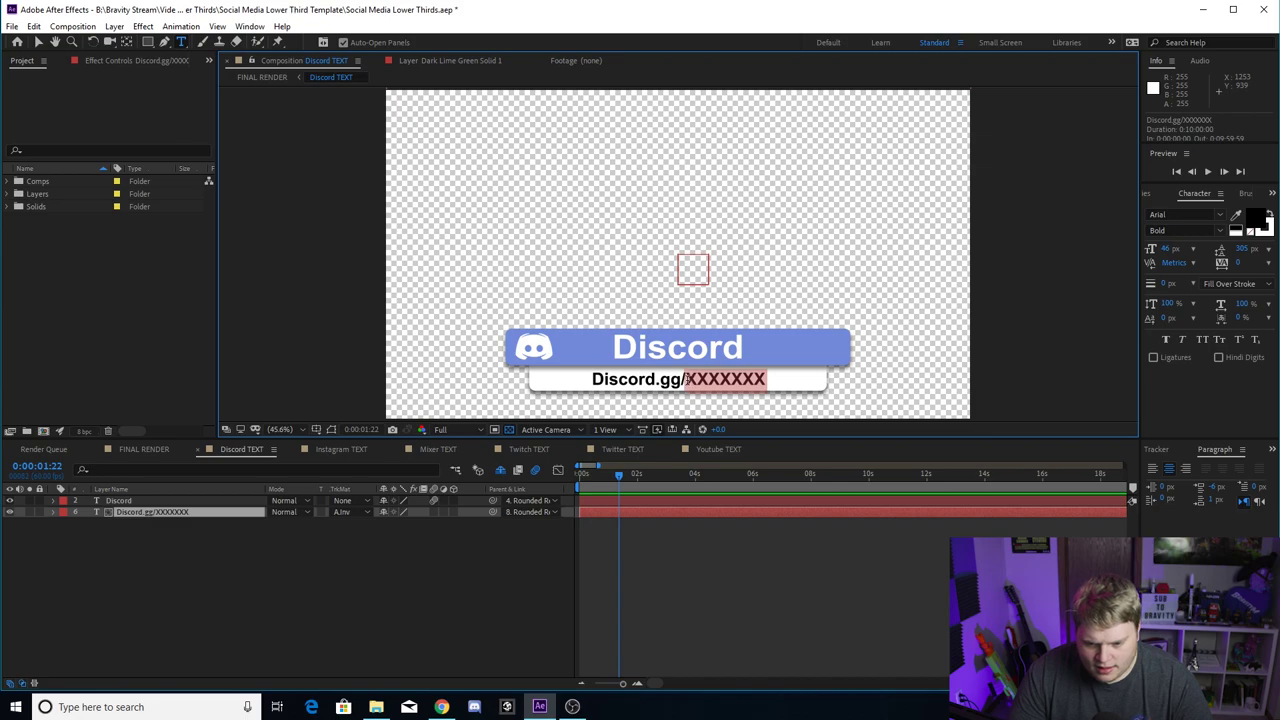
type("Fortnite")
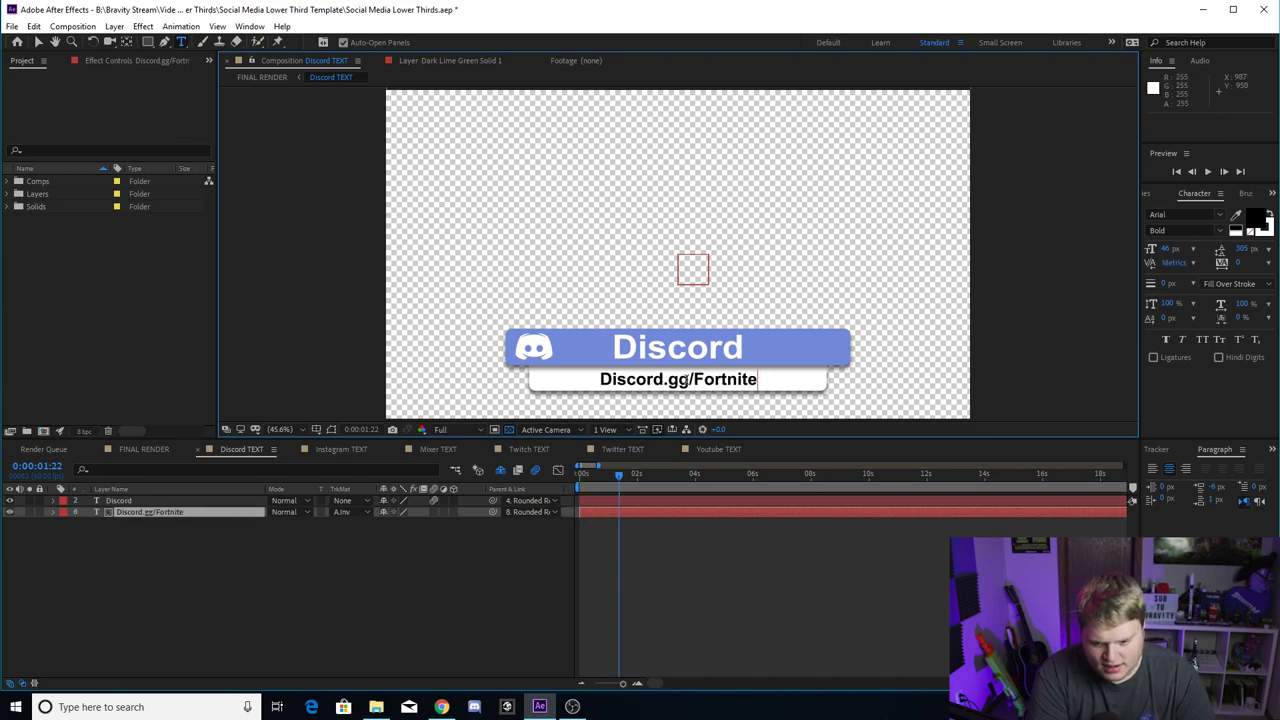
type("King")
left_click(416, 597)
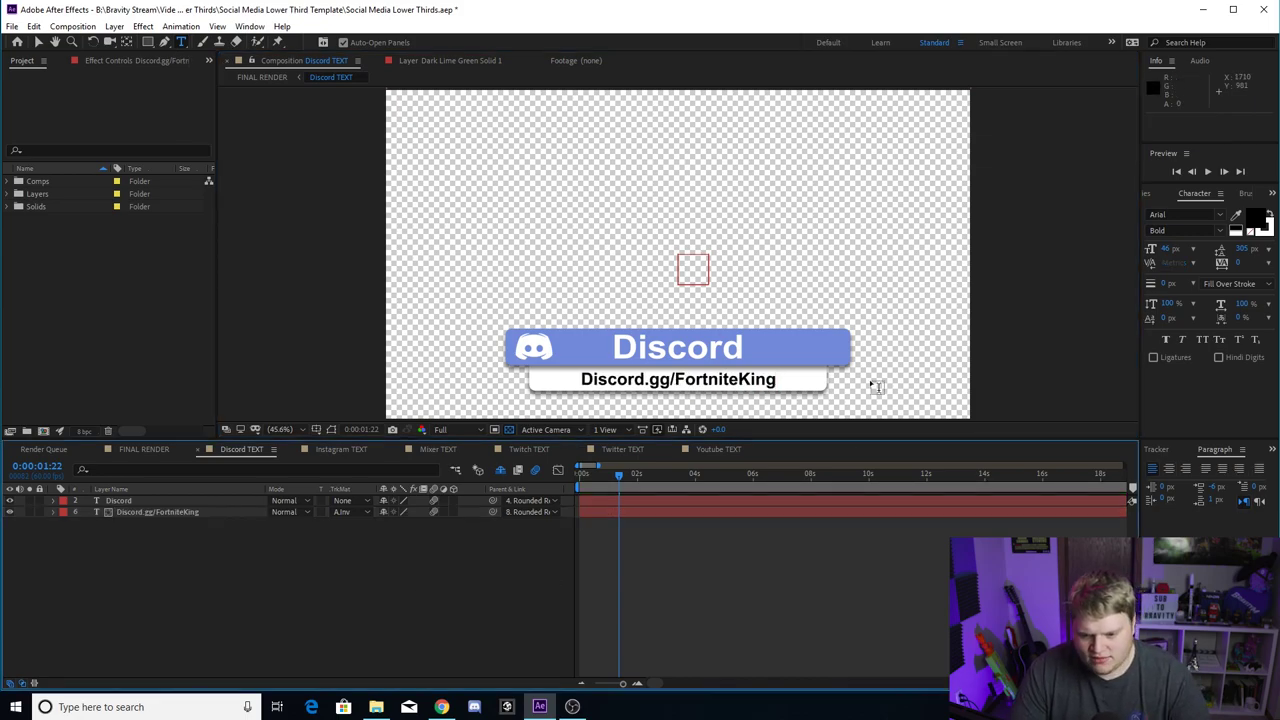
left_click(336, 449)
Replace the old Instagram username in the link line with CoolGuy32
left_click_drag(616, 478, 584, 487)
double_click(737, 378)
key("BackSpace")
type("Coo")
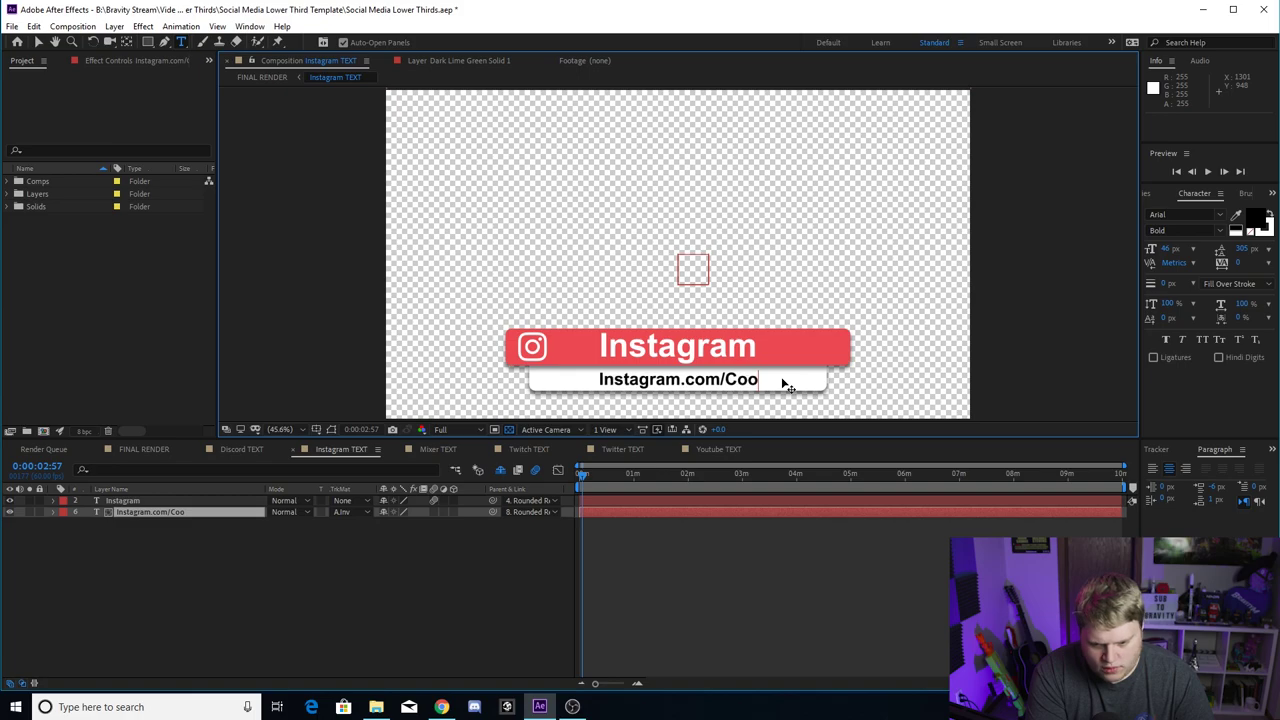
type("lGuy")
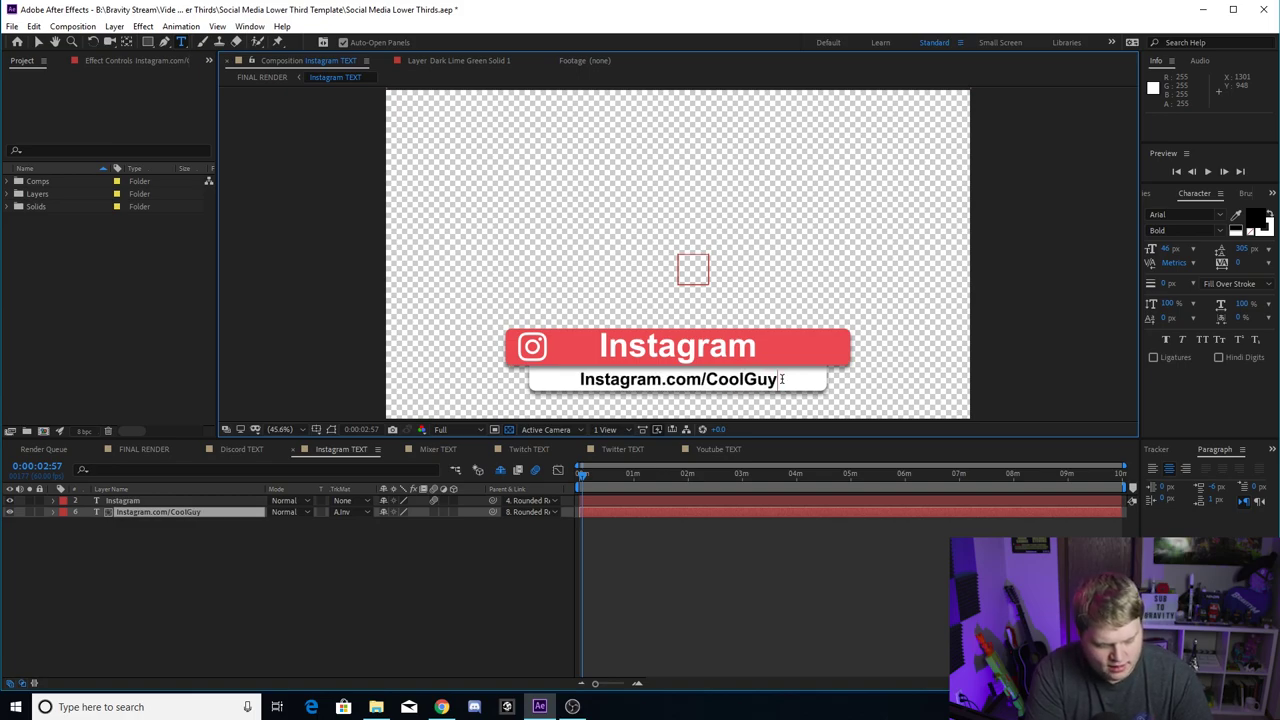
type("32")
left_click(366, 548)
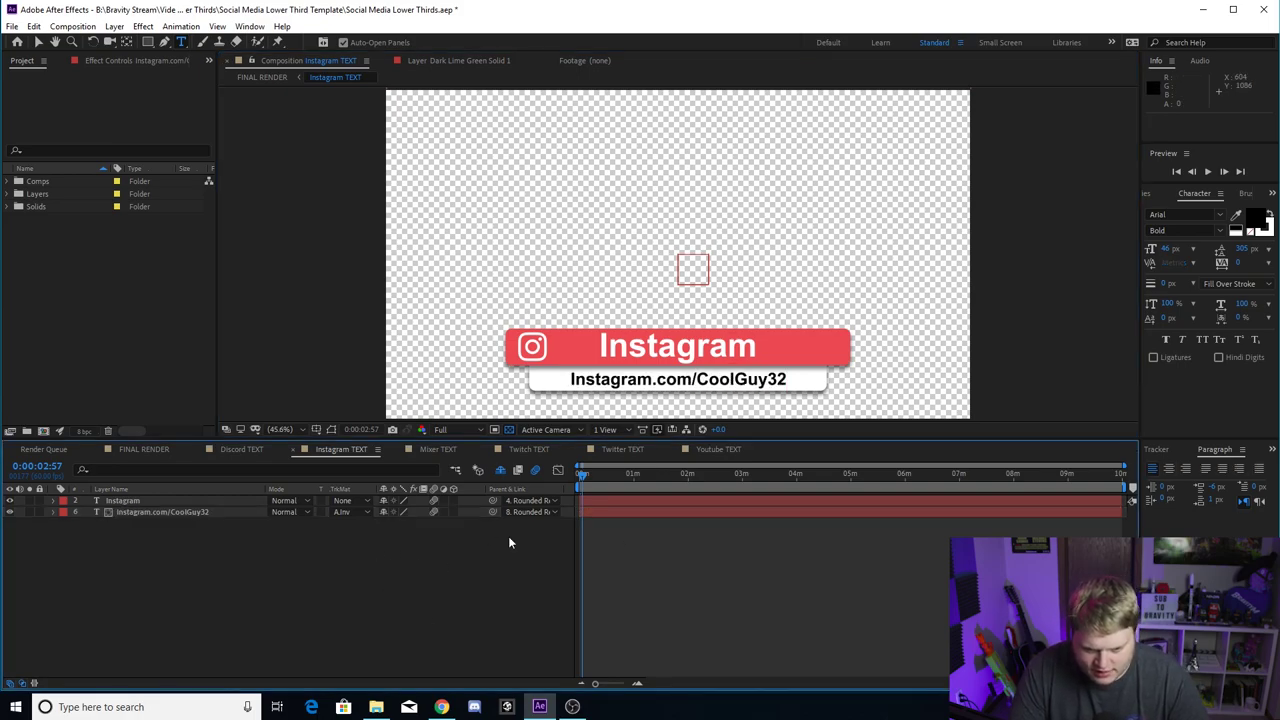
Change the Mixer link's username so it reads Mixer.com/Ninja
left_click(490, 448)
left_click_drag(596, 683, 620, 683)
left_click(600, 476)
scroll(685, 676, "left", 3)
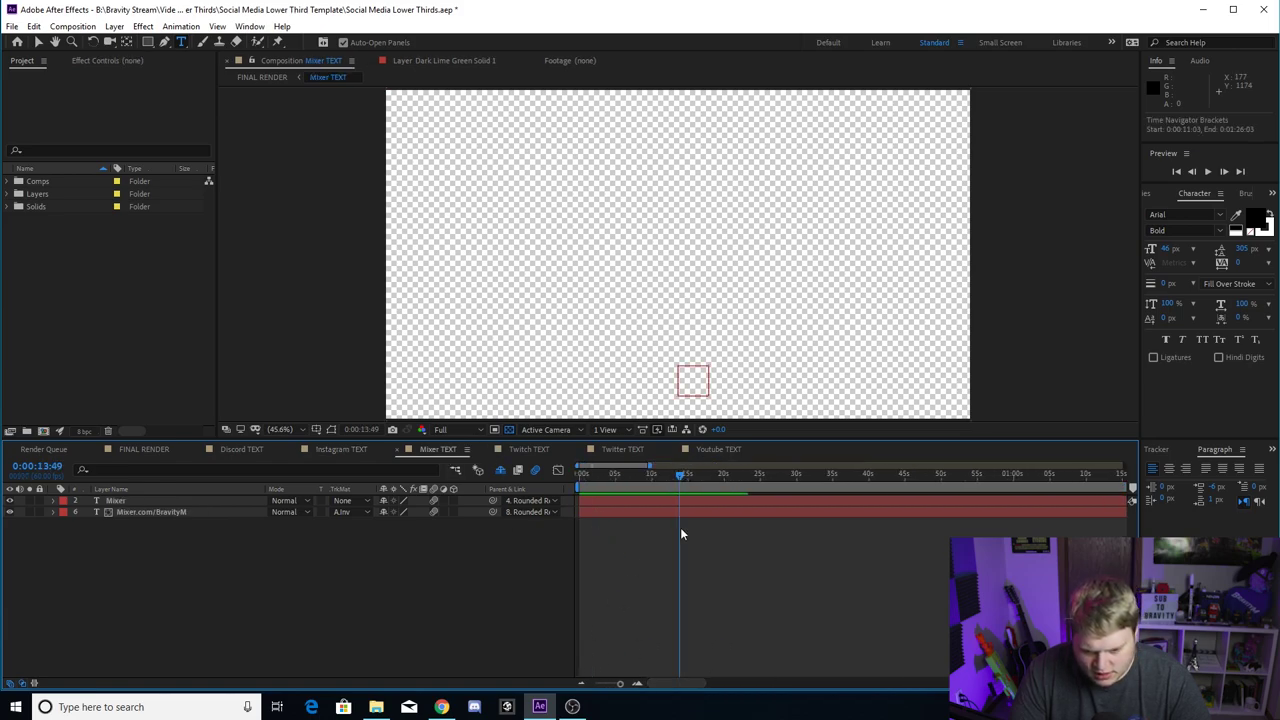
left_click_drag(680, 534, 596, 481)
left_click(637, 379)
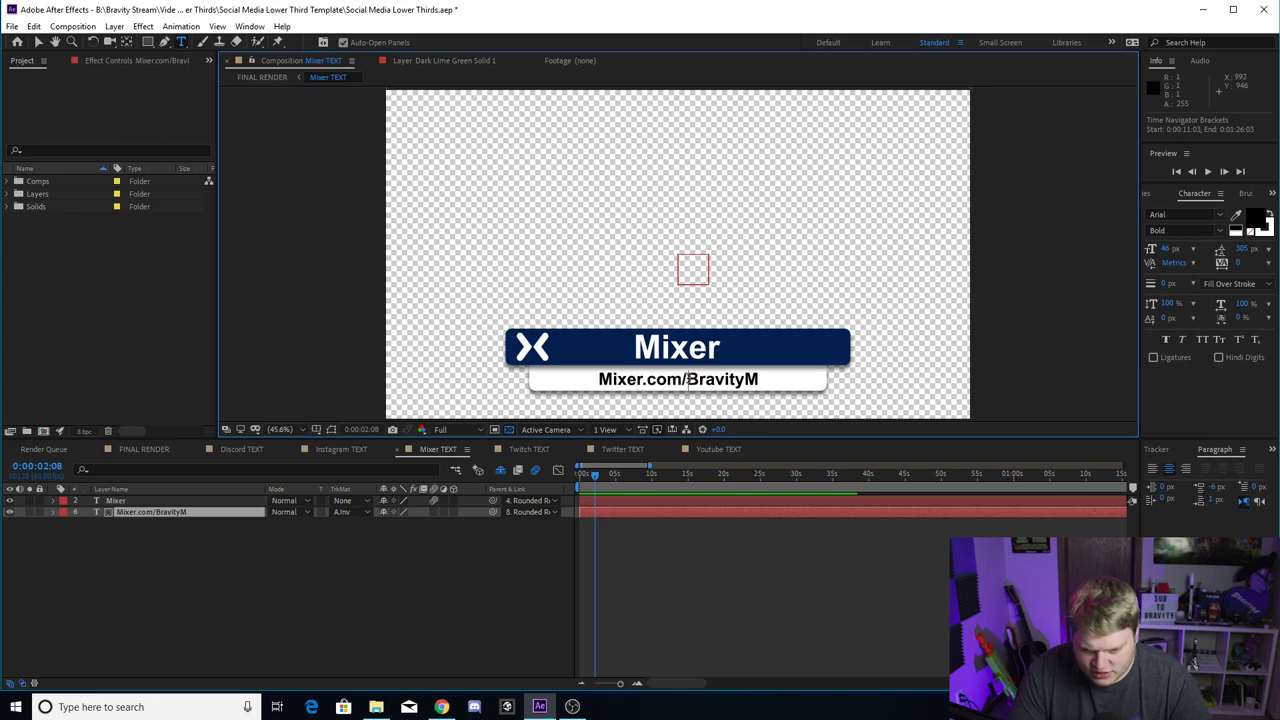
left_click(760, 380)
key("BackSpace")
key("BackSpace")
key("BackSpace")
key("BackSpace")
key("BackSpace")
key("BackSpace")
key("BackSpace")
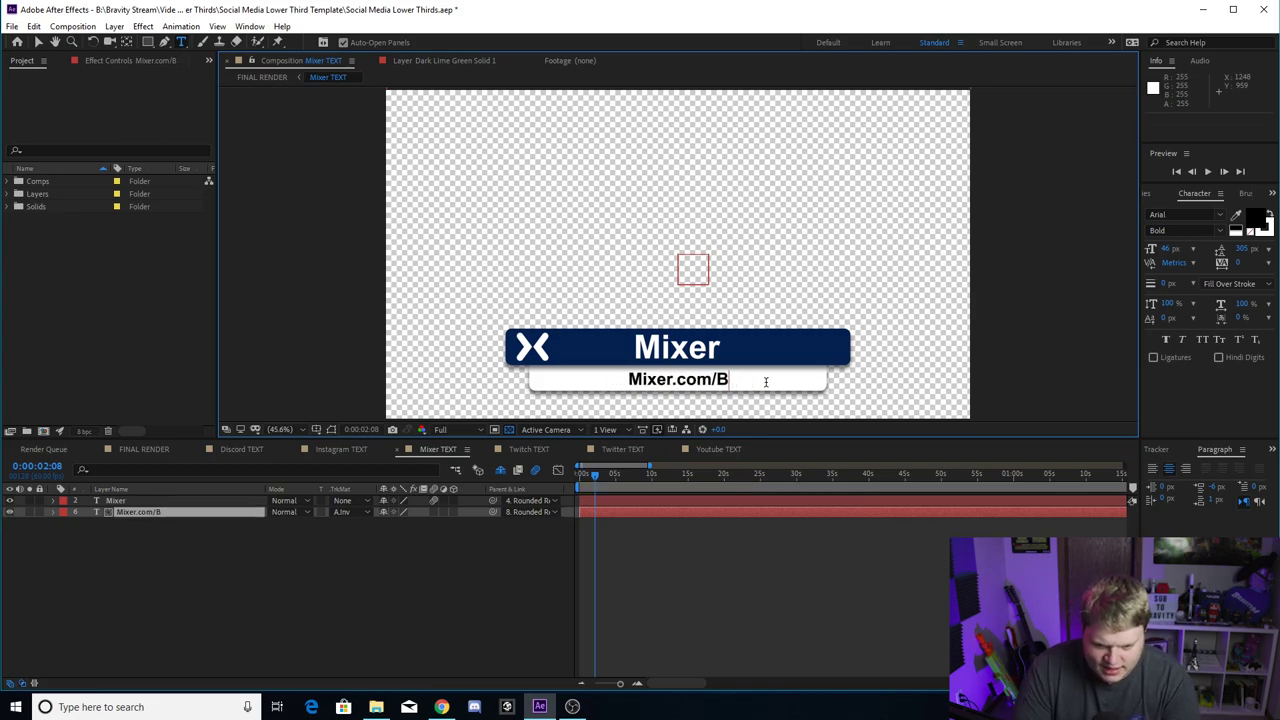
key("BackSpace")
type("Ninj")
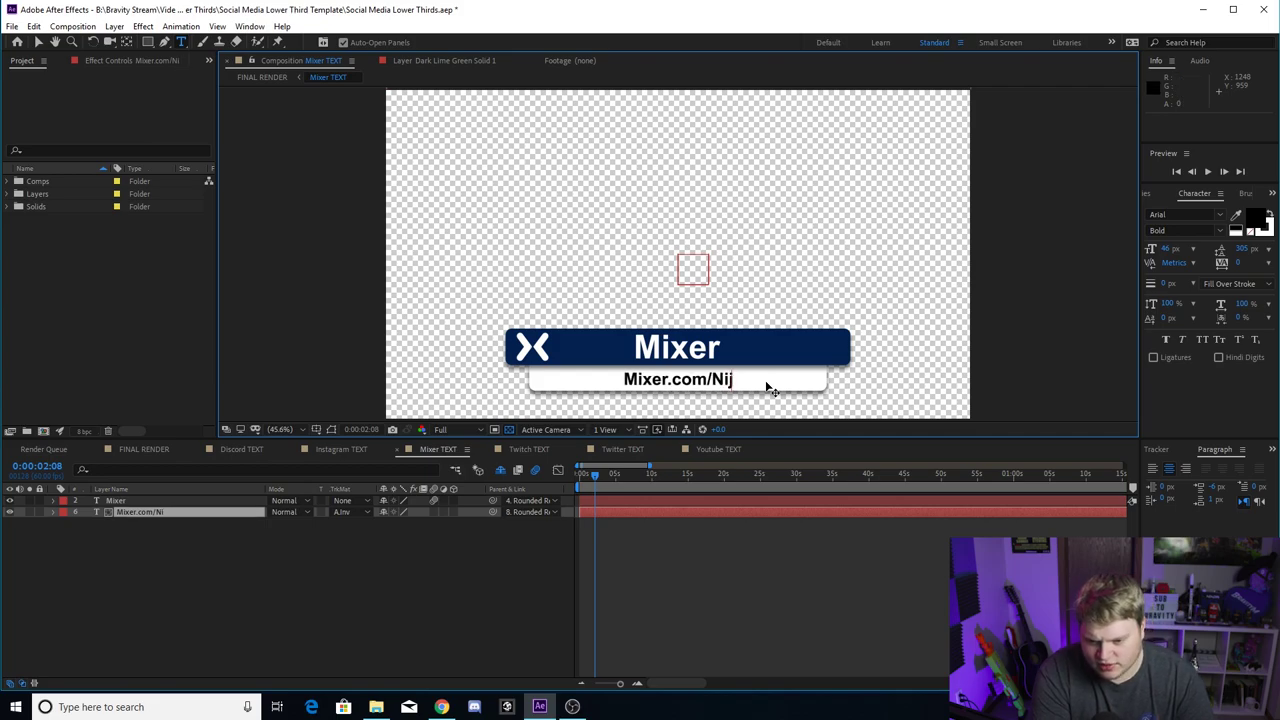
type("a")
left_click(471, 502)
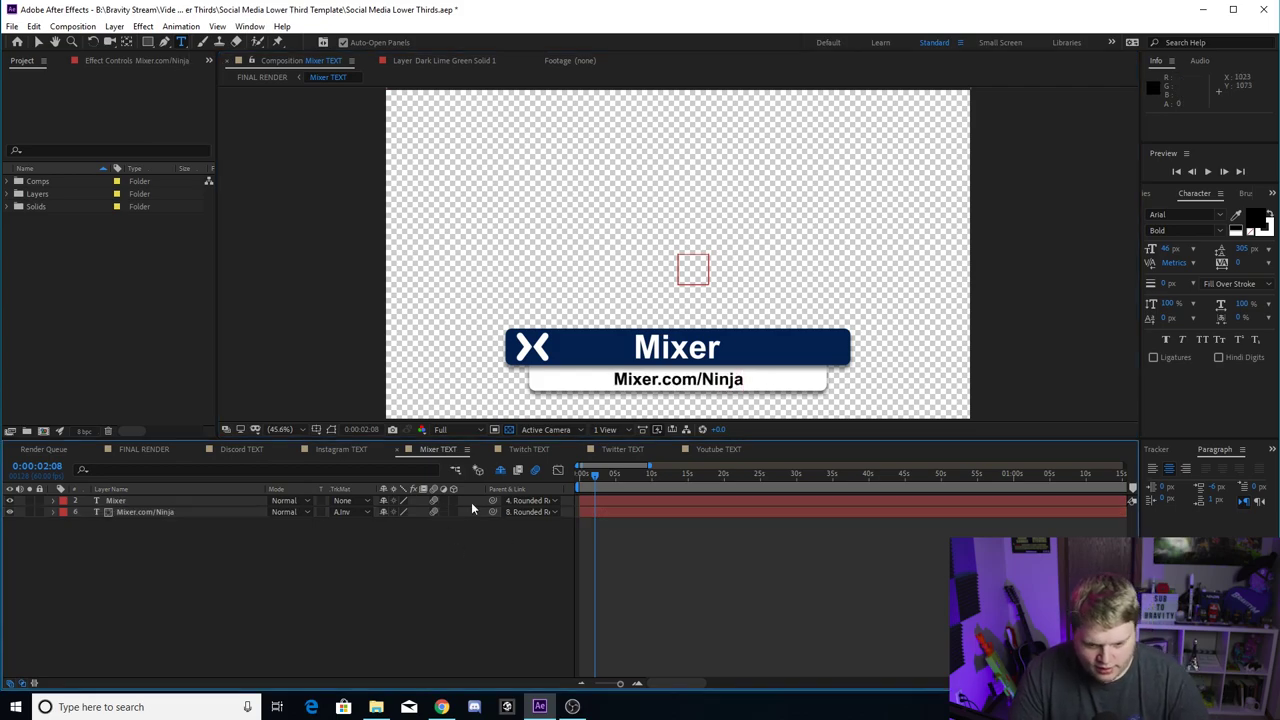
left_click(524, 449)
Scrub through the Twitch, Twitter and YouTube lower thirds, then go back to FINAL RENDER
left_click_drag(579, 473, 652, 478)
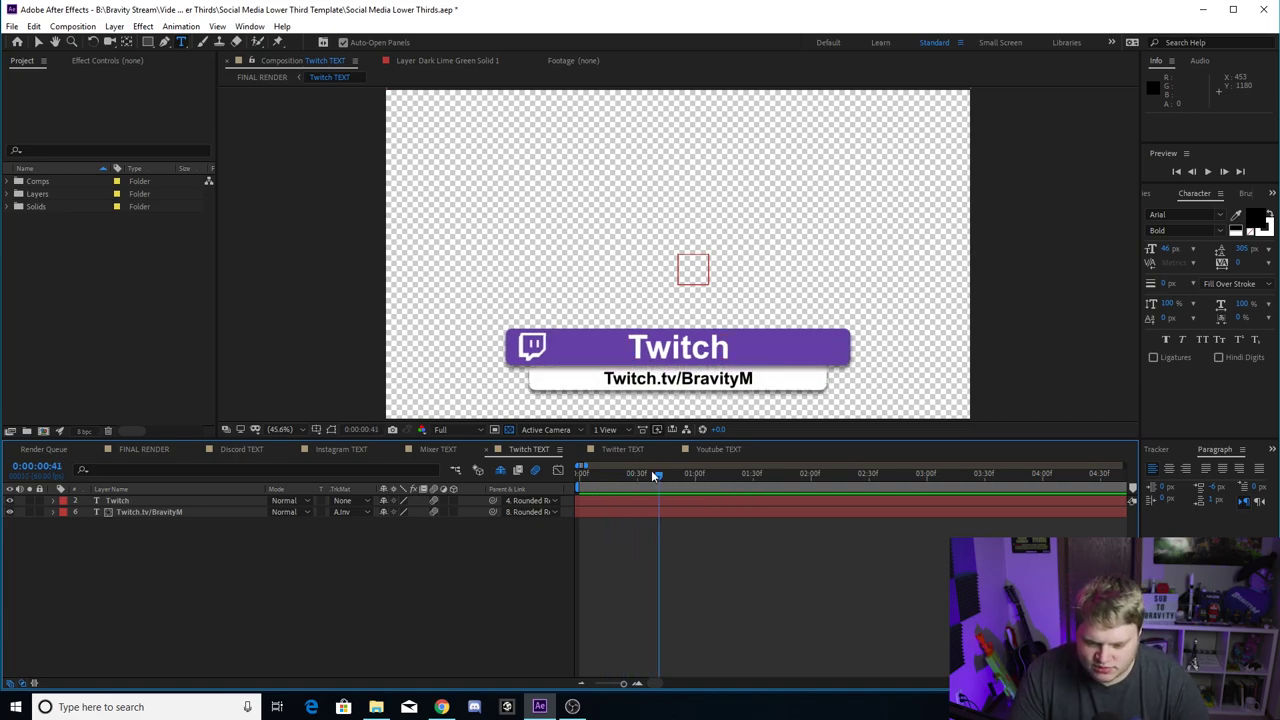
left_click(622, 449)
mouse_move(580, 484)
left_mouse_down()
mouse_move(603, 484)
mouse_move(578, 483)
left_mouse_up()
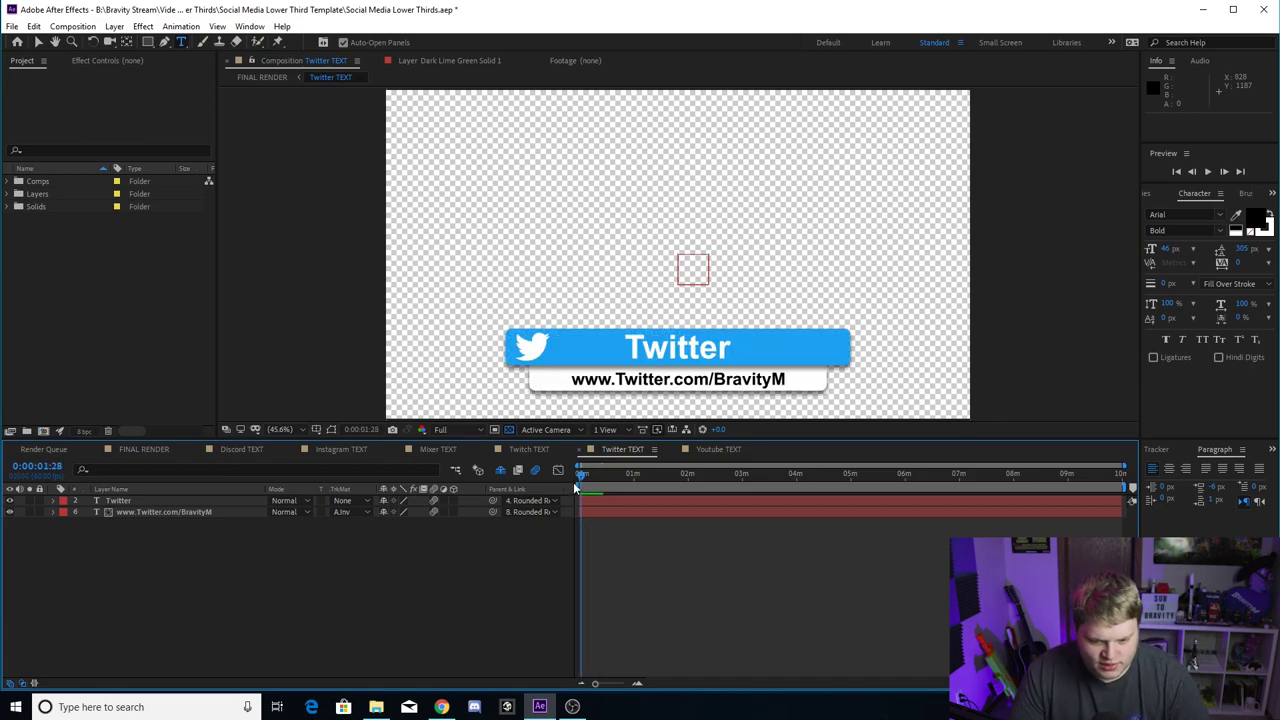
left_click(720, 449)
left_click(585, 480)
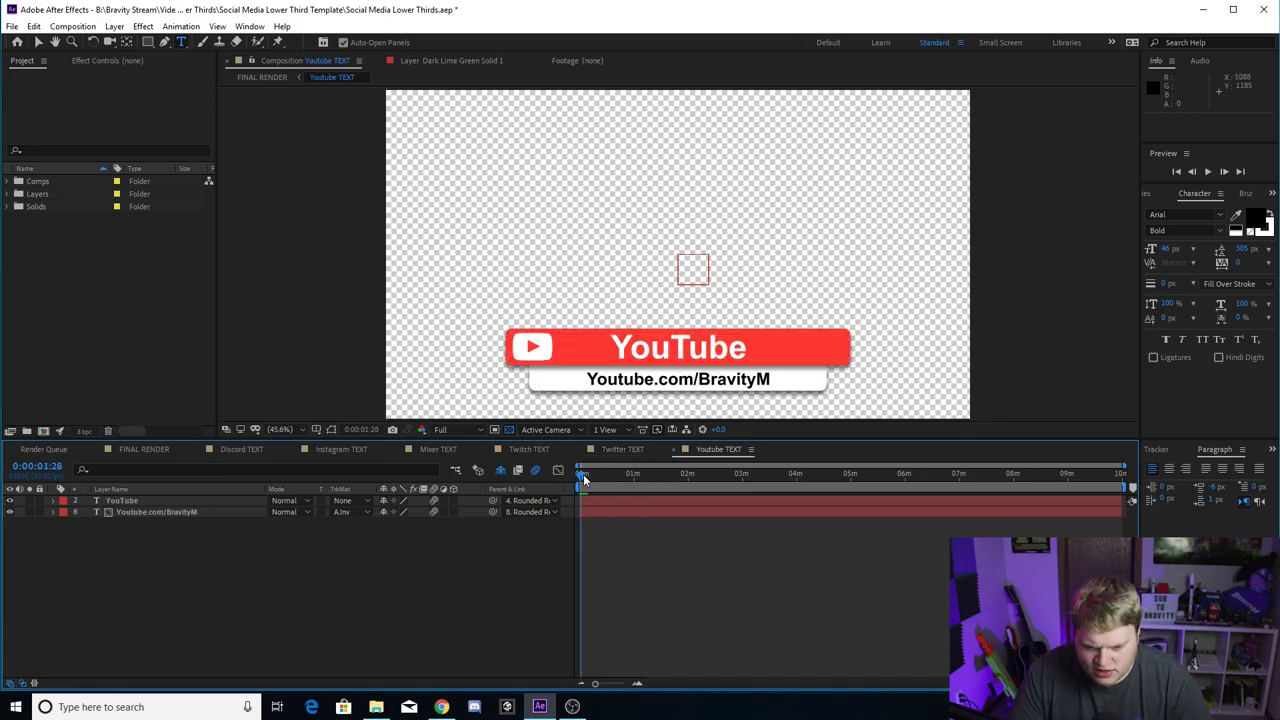
left_click_drag(585, 480, 583, 485)
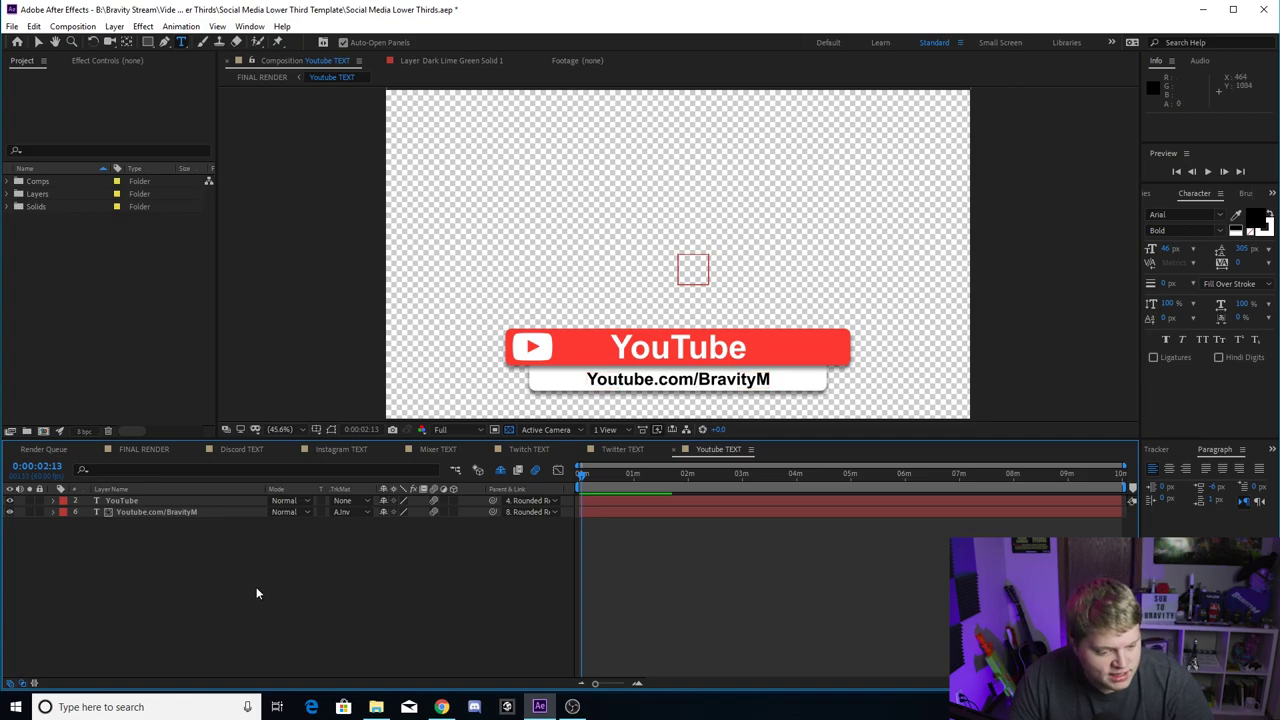
left_click(140, 449)
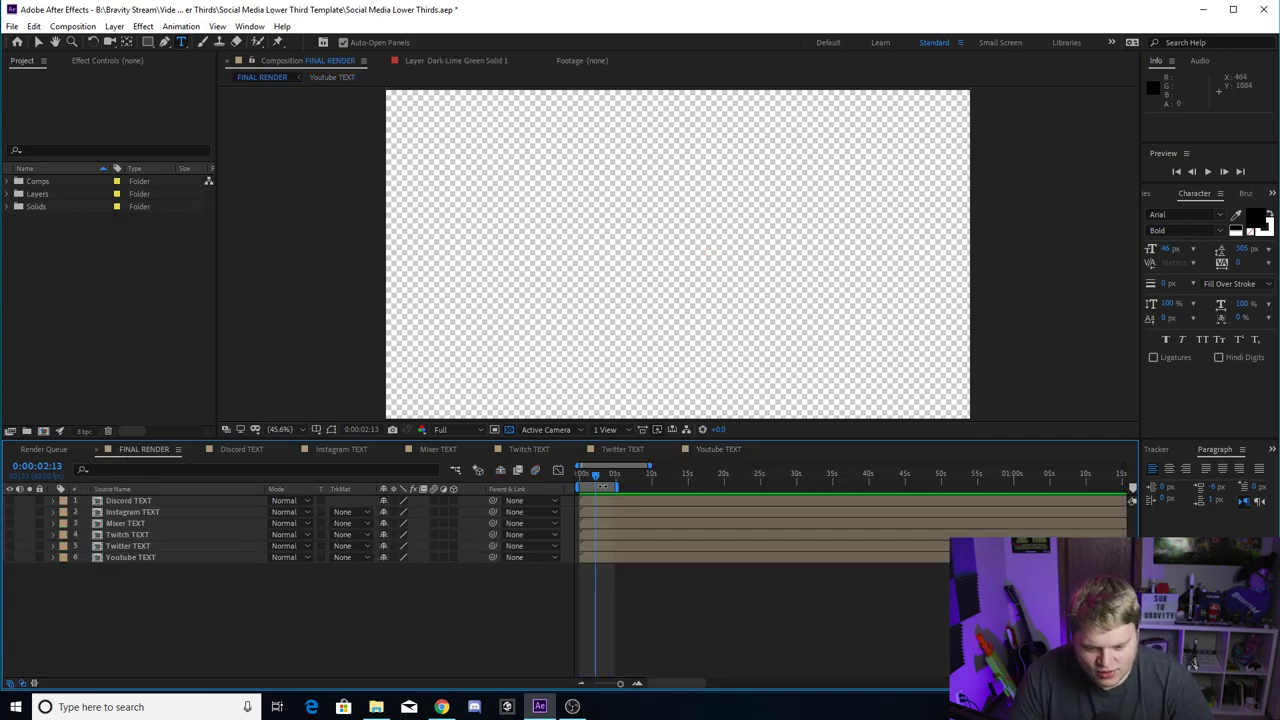
Move to about one second in, leave all layers hidden, and enlarge the composition viewer
left_click_drag(595, 479, 585, 475)
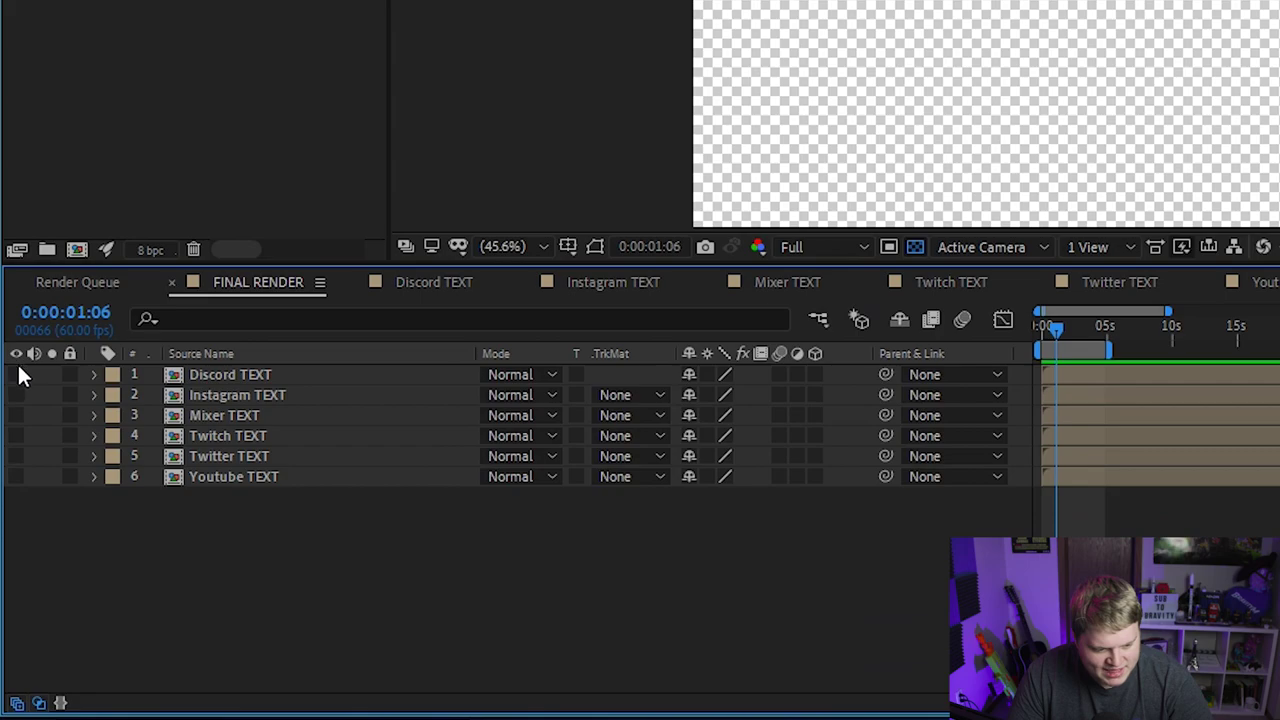
left_click_drag(20, 370, 14, 488)
left_click_drag(14, 378, 30, 528)
left_click(16, 374)
left_click(16, 374)
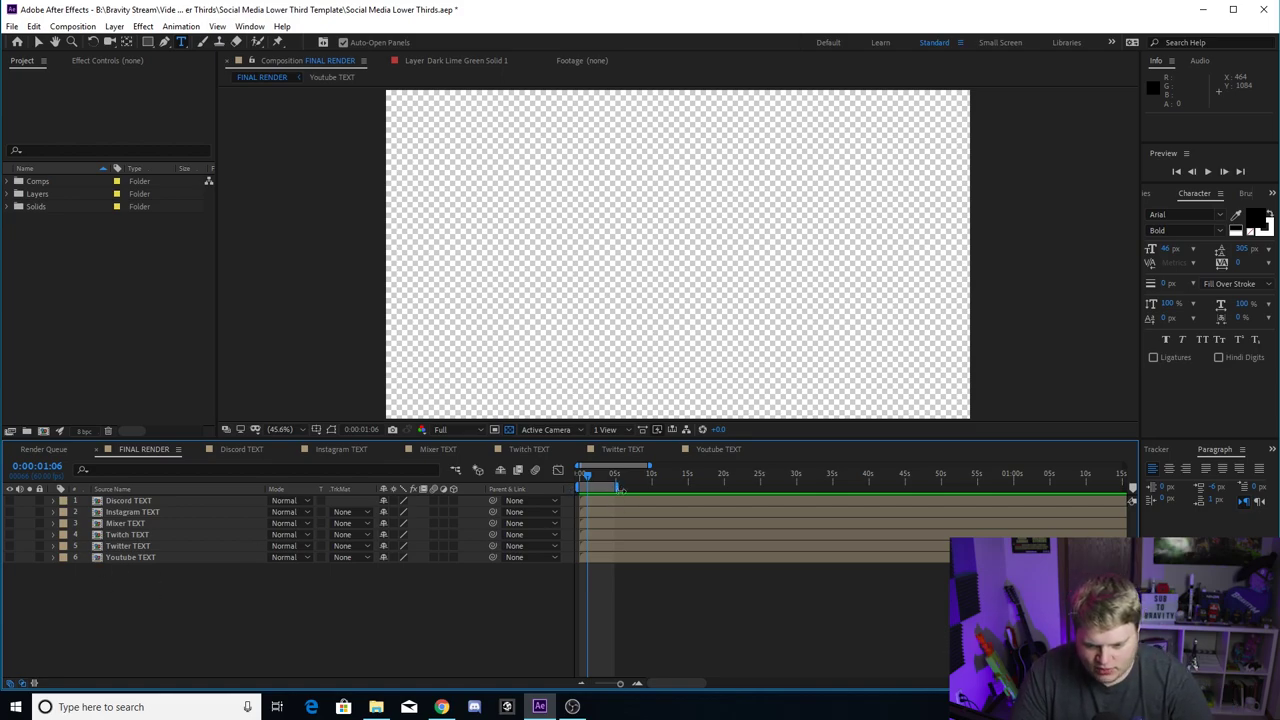
scroll(677, 594, "up", 5)
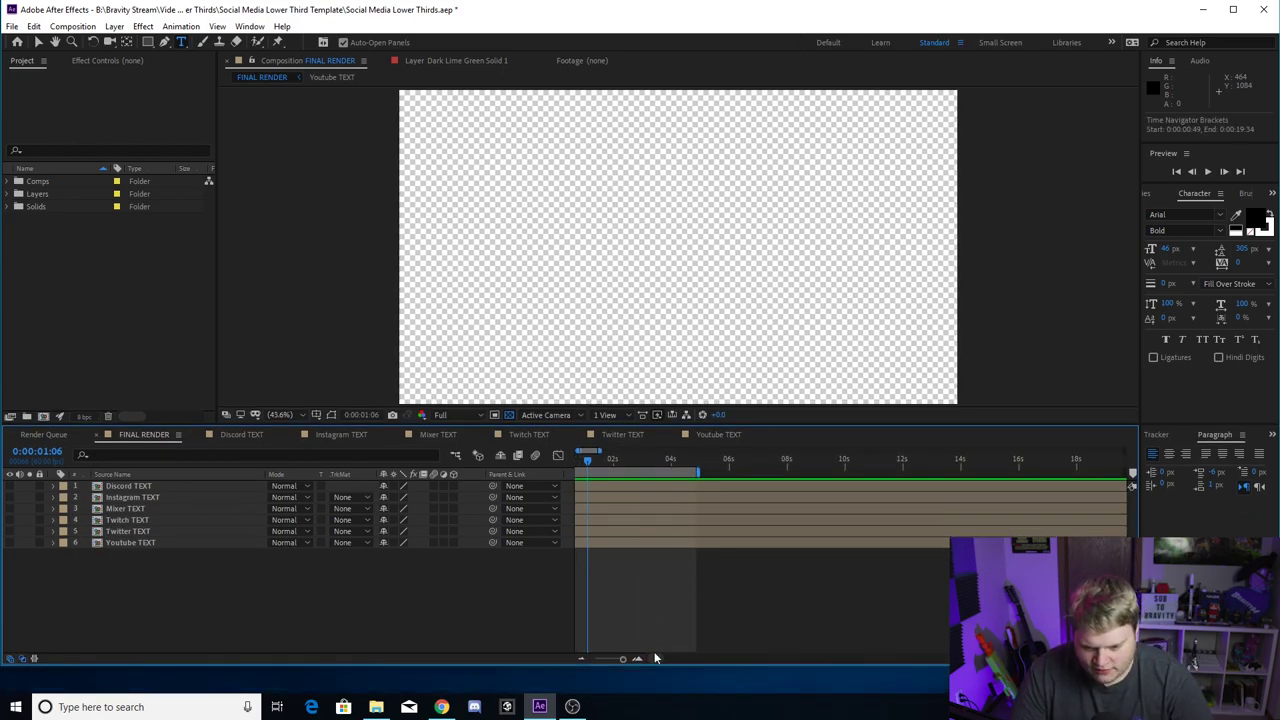
left_click_drag(658, 664, 686, 694)
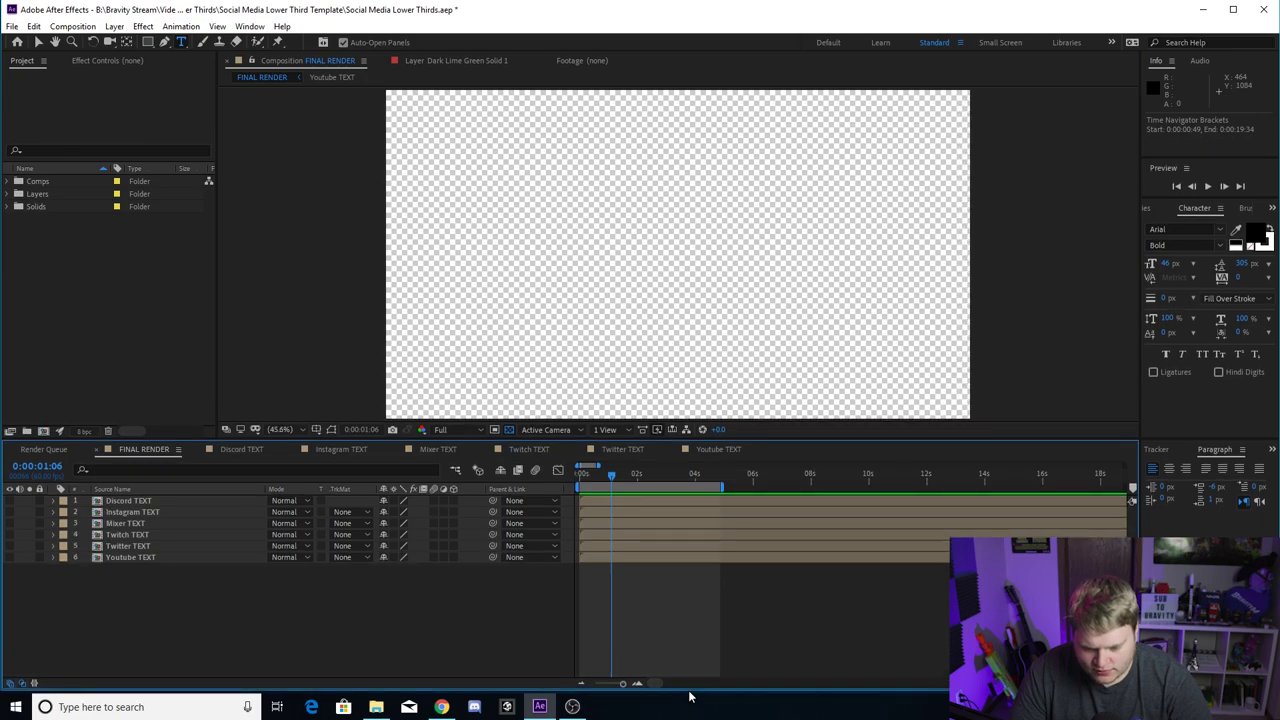
Make Discord TEXT visible and RAM-preview its lower-third animation
left_click(10, 499)
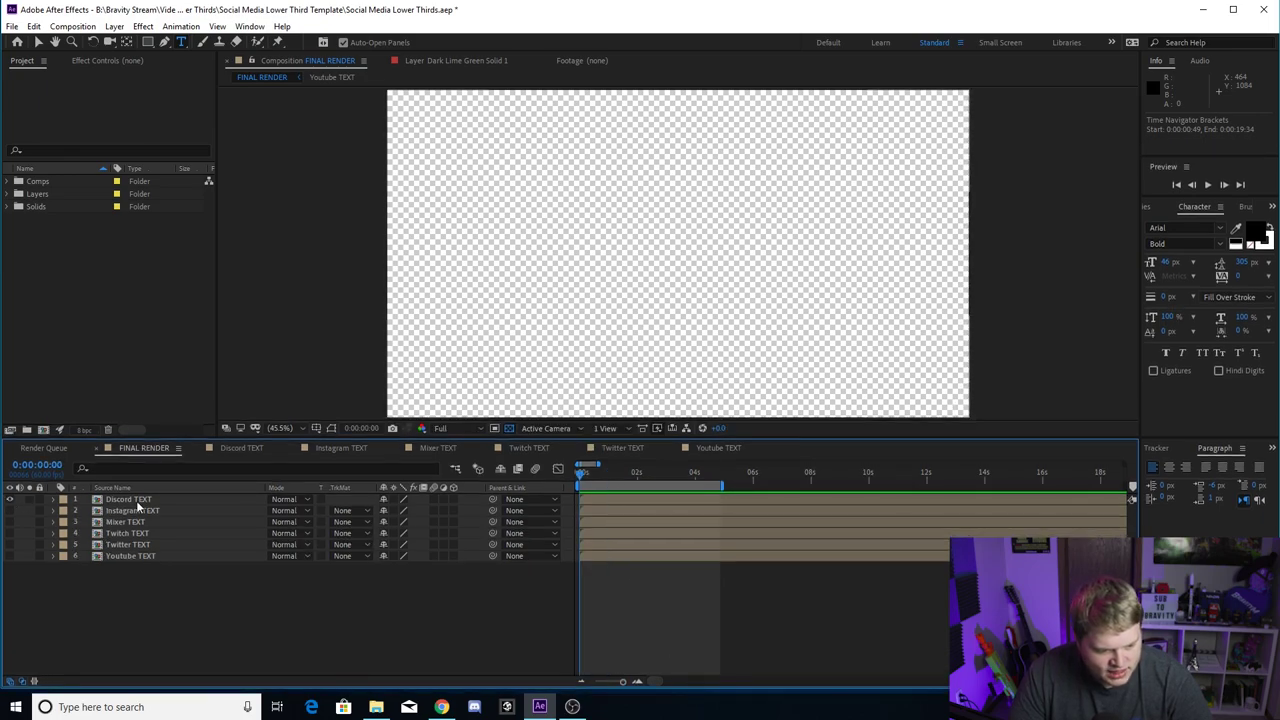
left_click_drag(581, 476, 596, 476)
key("space")
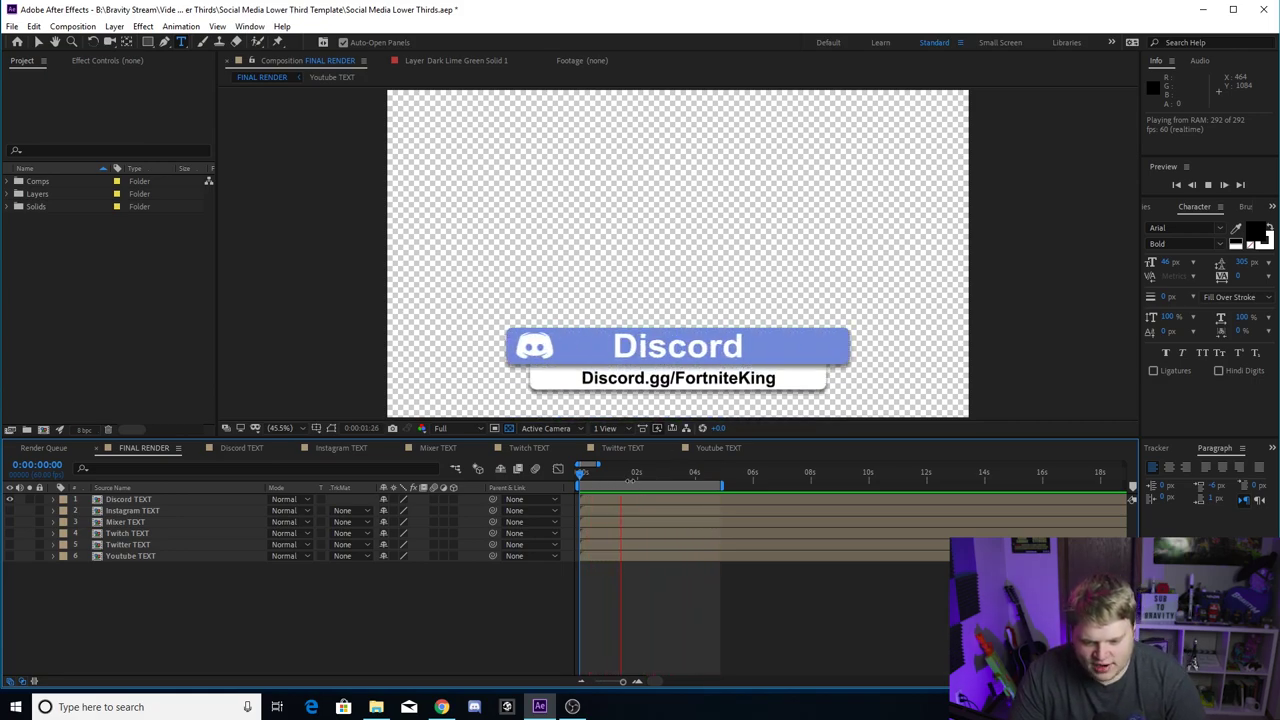
key("space")
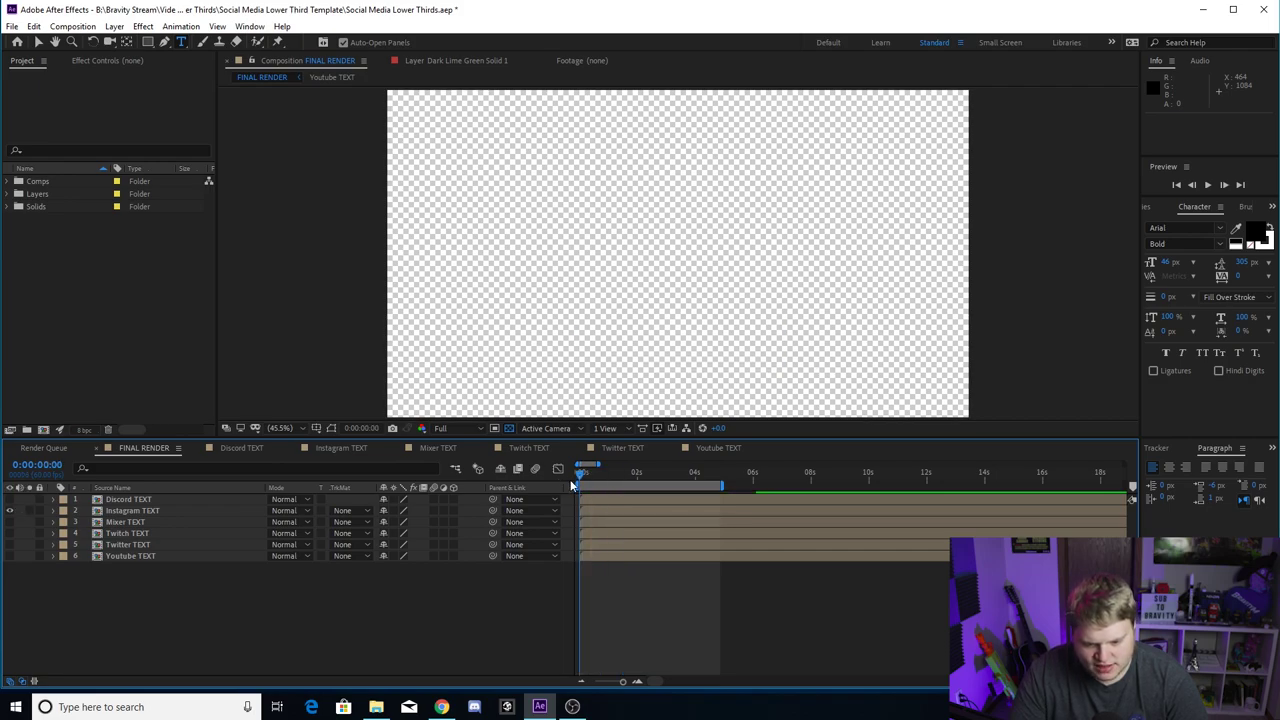
Preview the Instagram lower third, then swap to Mixer TEXT and scrub its animation
key("space")
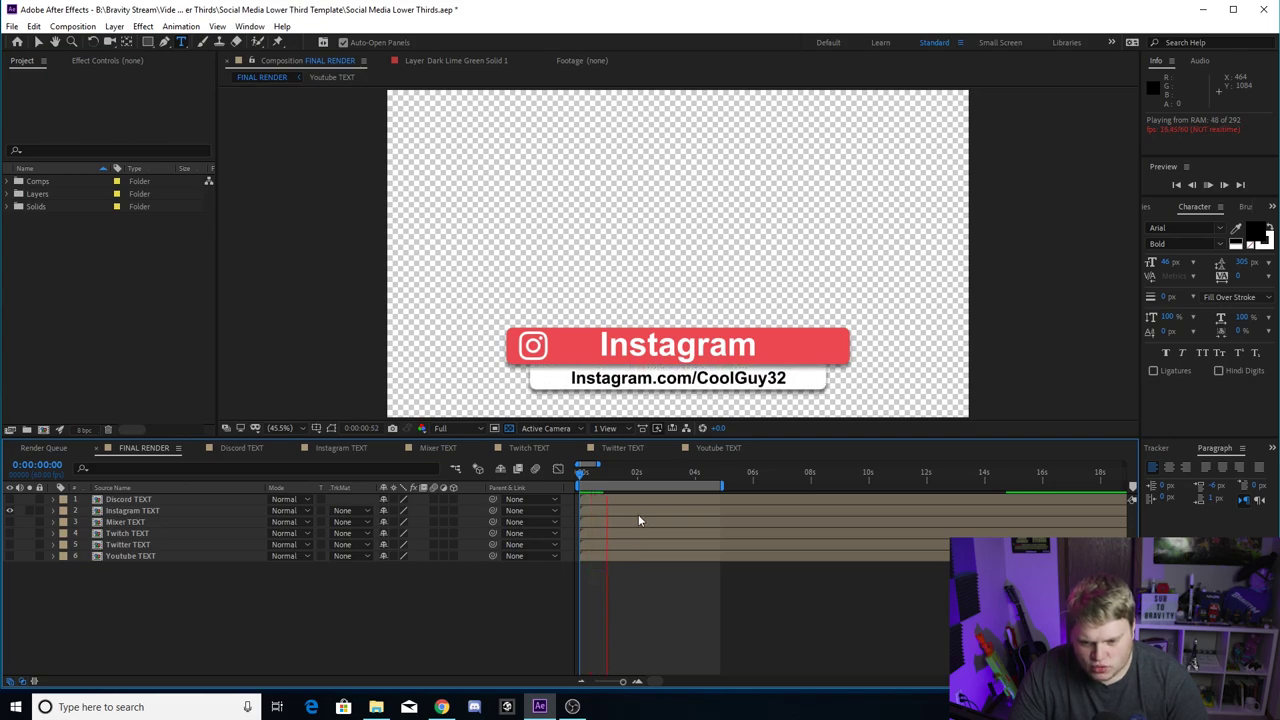
key("space")
left_click_drag(658, 474, 646, 474)
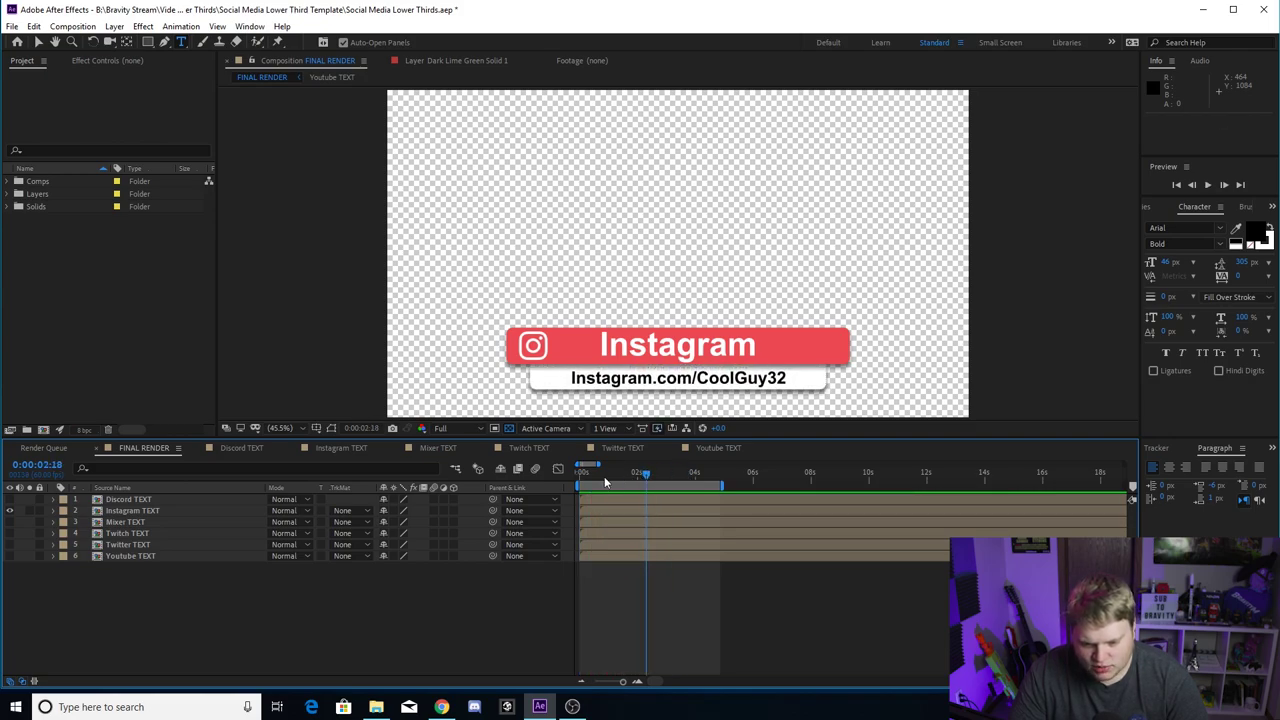
left_click(10, 521)
left_click(10, 510)
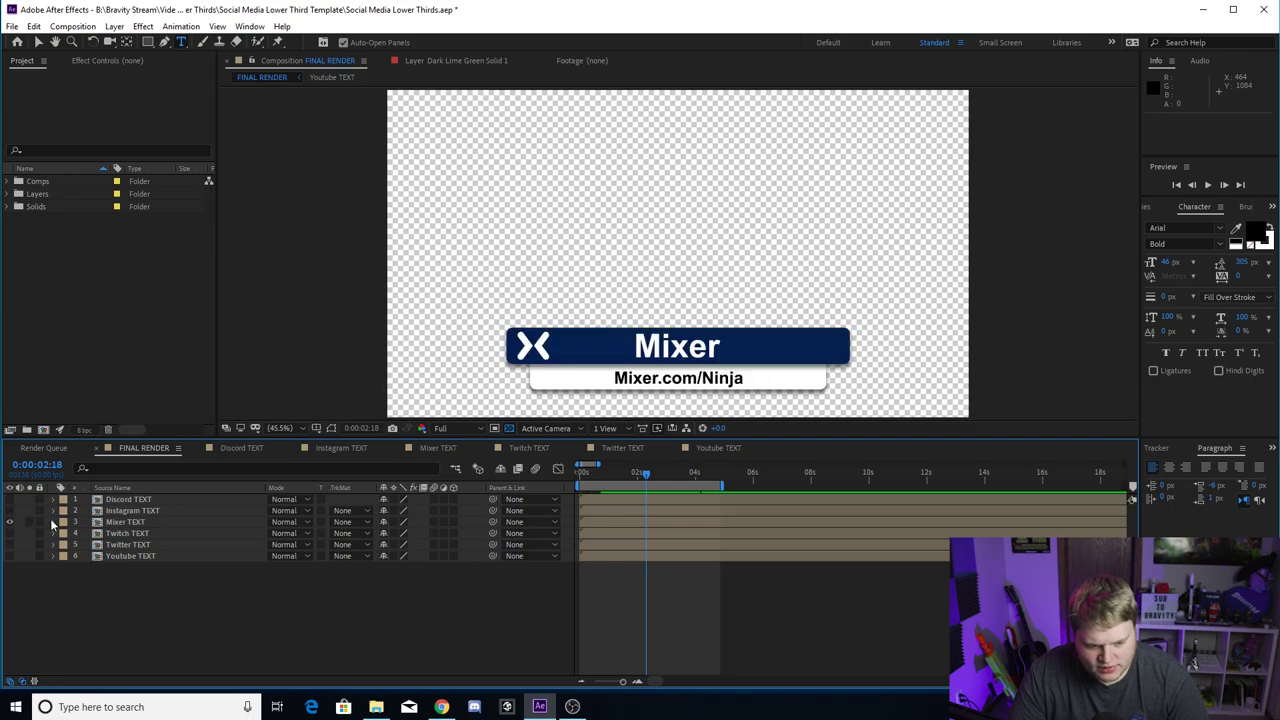
mouse_move(640, 474)
left_mouse_down()
mouse_move(677, 474)
mouse_move(637, 477)
mouse_move(652, 477)
left_mouse_up()
Show Twitch, Twitter, then Youtube TEXT in turn, ending on YouTube at 0:00:01:38
left_click(10, 533)
left_click(10, 521)
left_click(10, 544)
left_click(10, 533)
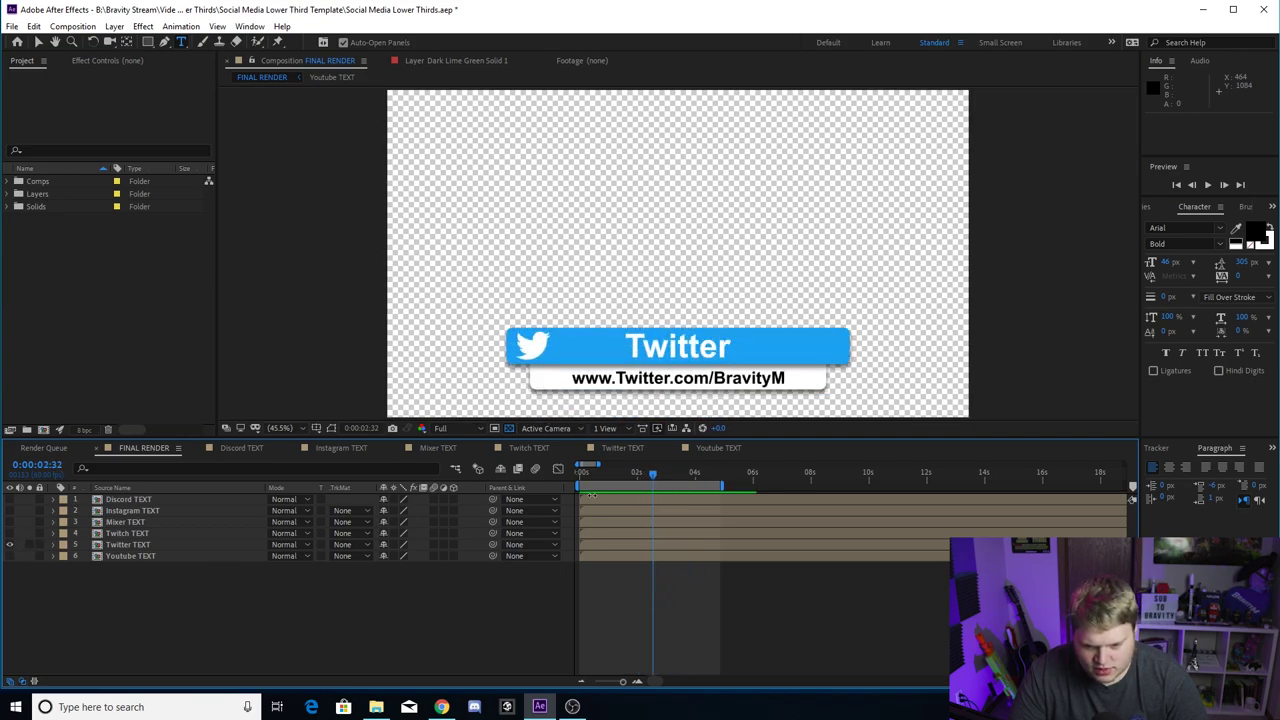
left_click(10, 544)
left_click(10, 556)
left_click_drag(651, 472, 633, 477)
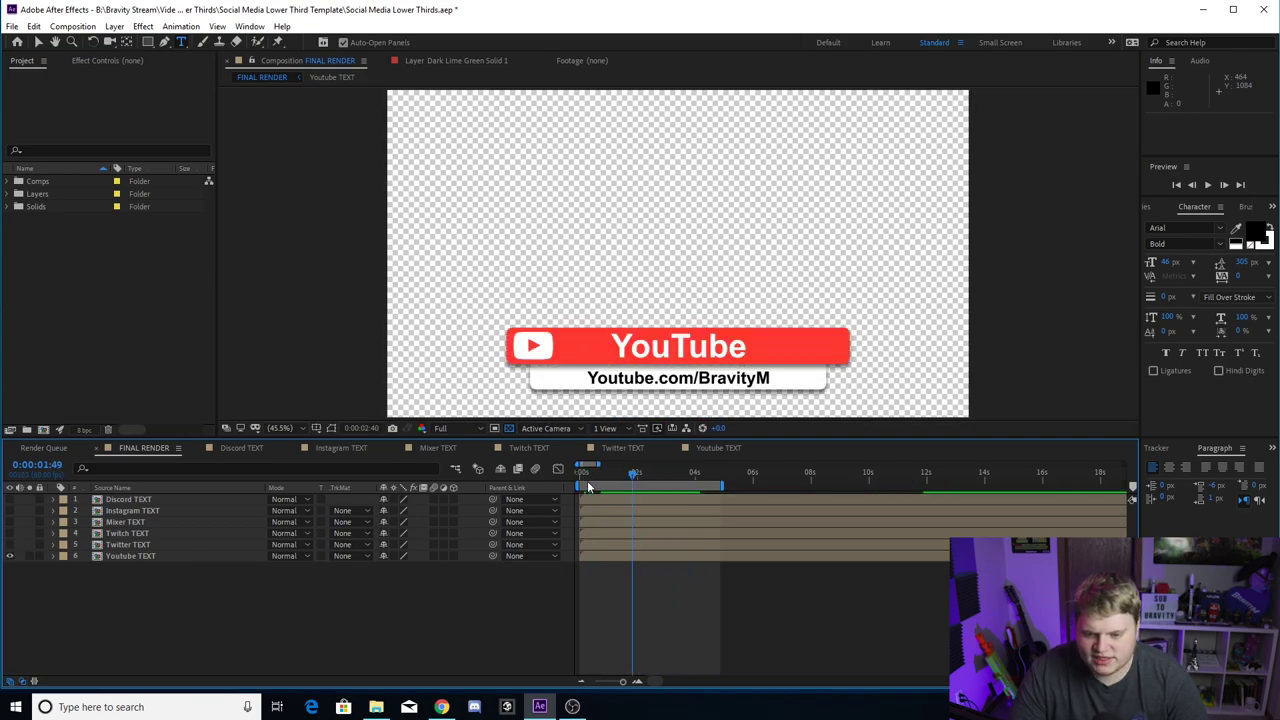
left_click(627, 472)
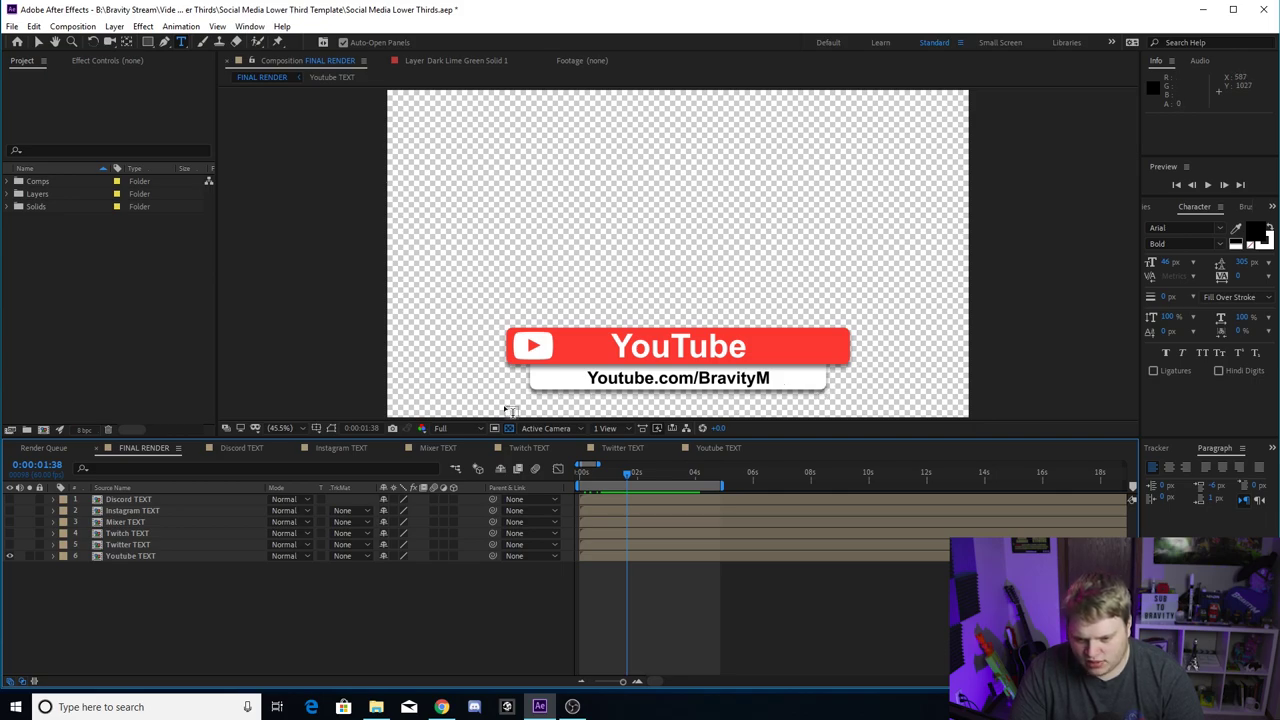
left_click_drag(10, 549, 10, 499)
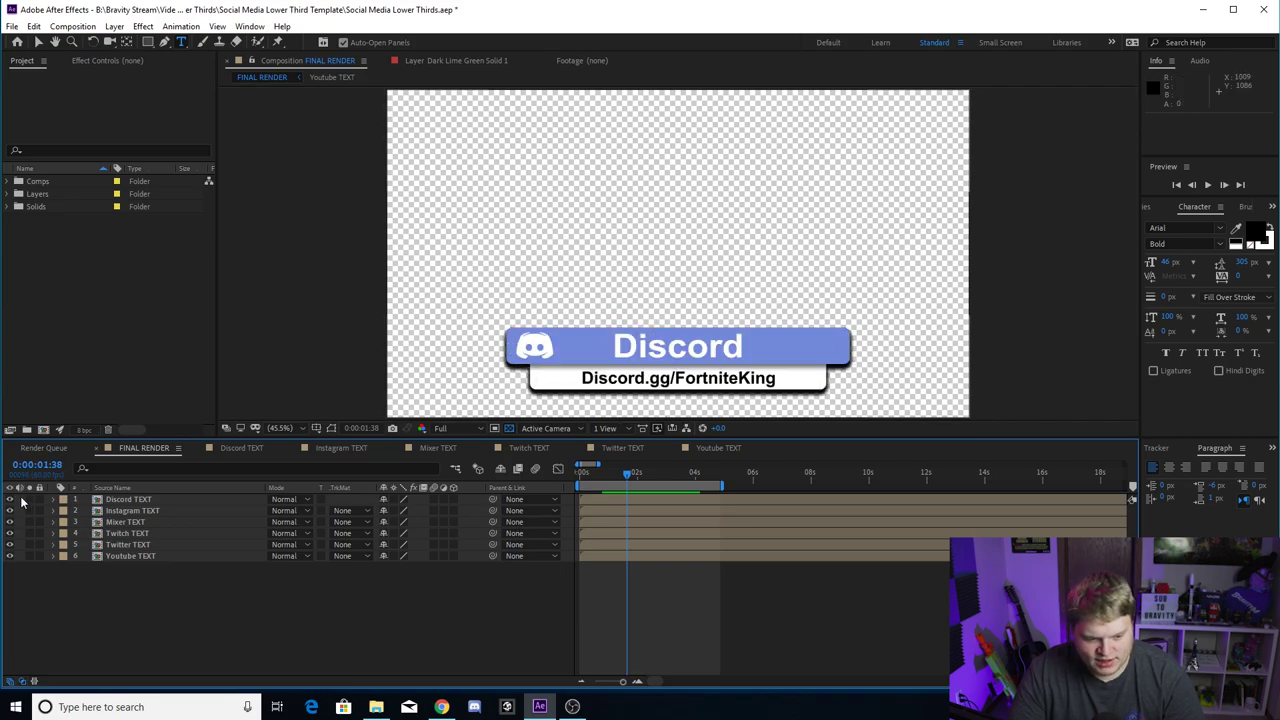
left_click_drag(10, 503, 12, 550)
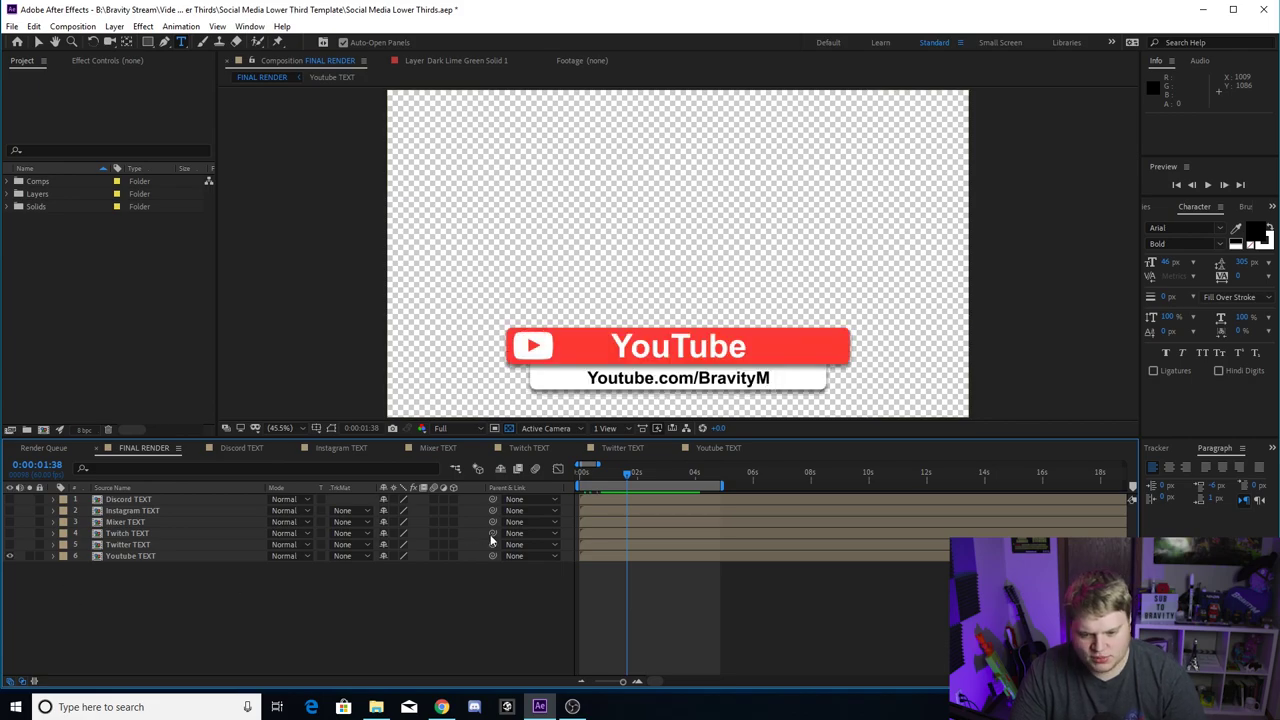
left_click(10, 556)
left_click(10, 544)
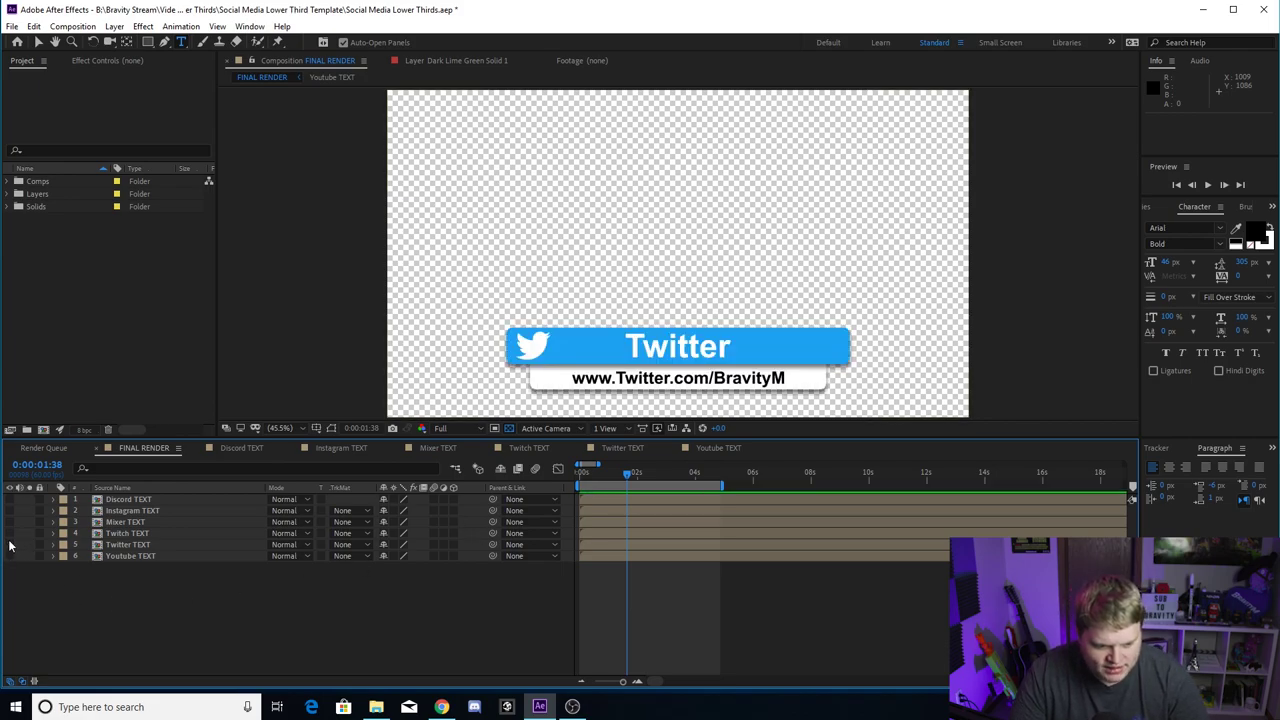
left_click(10, 544)
left_click(10, 533)
left_click(10, 533)
left_click(10, 522)
left_click(10, 522)
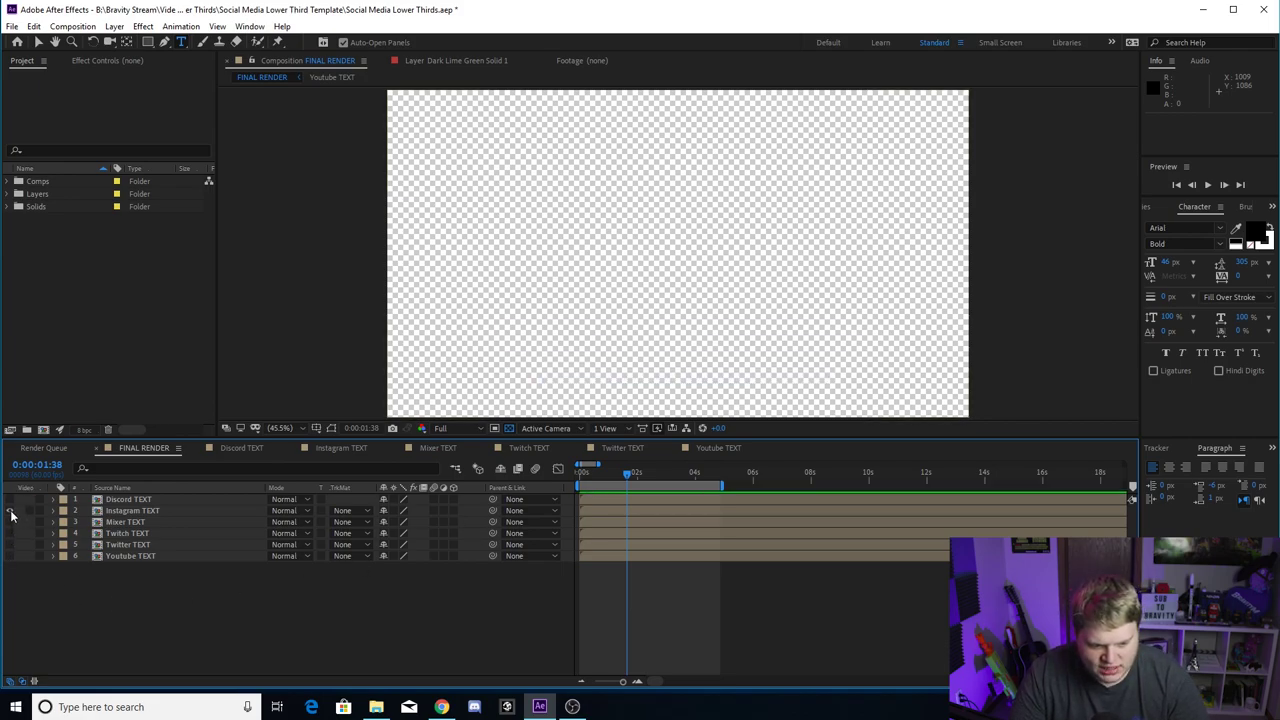
left_click(10, 510)
left_click(10, 510)
left_click(10, 499)
left_click(10, 499)
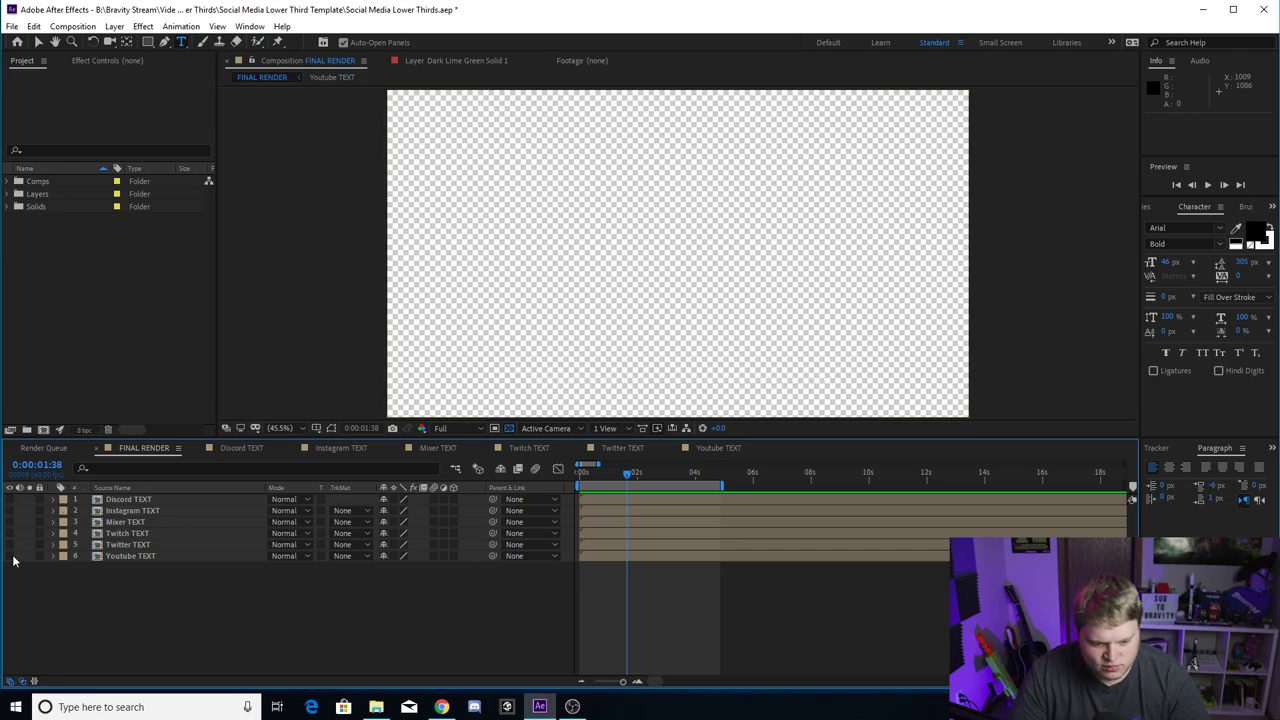
left_click(10, 556)
mouse_move(633, 478)
left_mouse_down()
mouse_move(600, 490)
mouse_move(666, 488)
mouse_move(610, 488)
left_mouse_up()
left_click(689, 473)
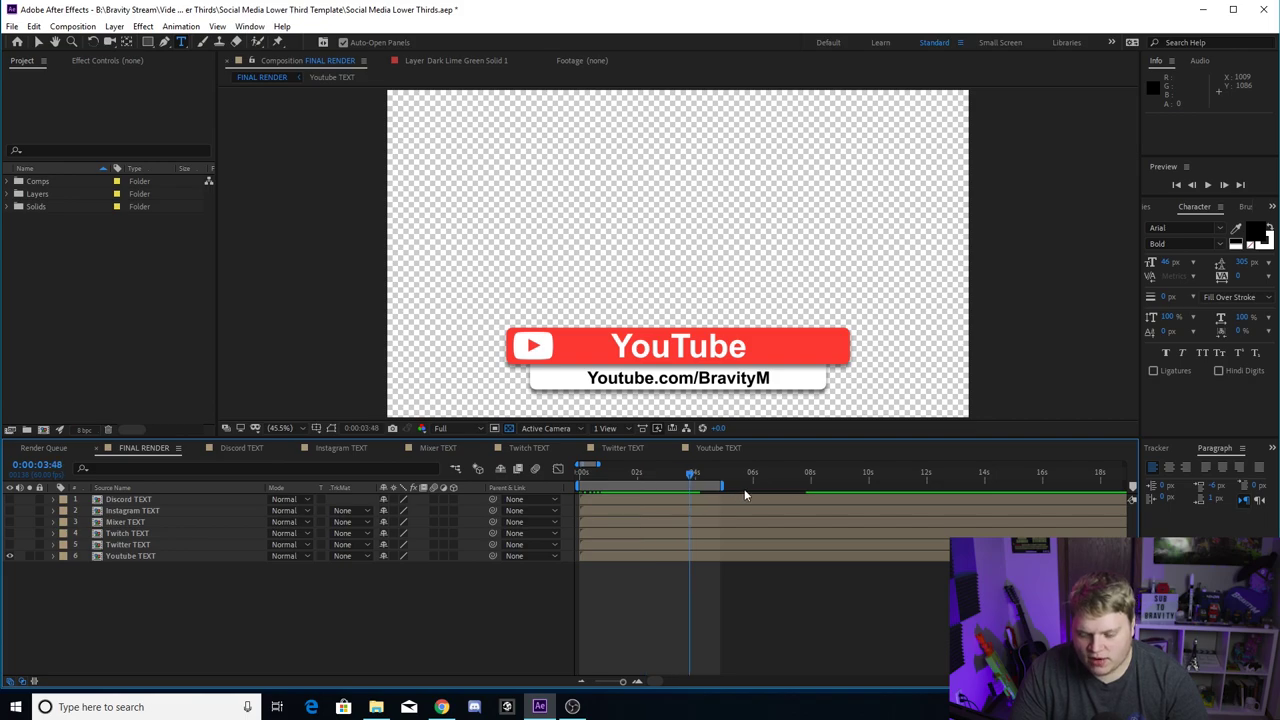
left_click(652, 474)
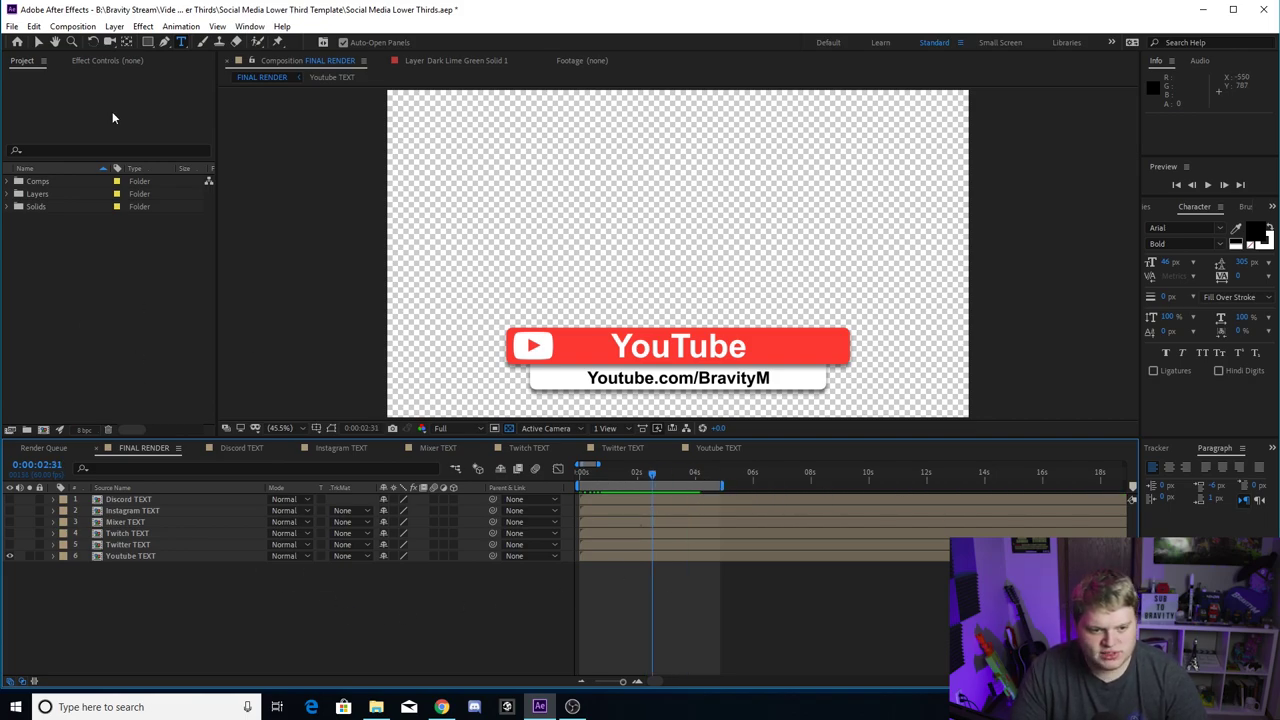
Queue FINAL RENDER via Composition > Add to Render Queue and open its Lossless output module
left_click(73, 26)
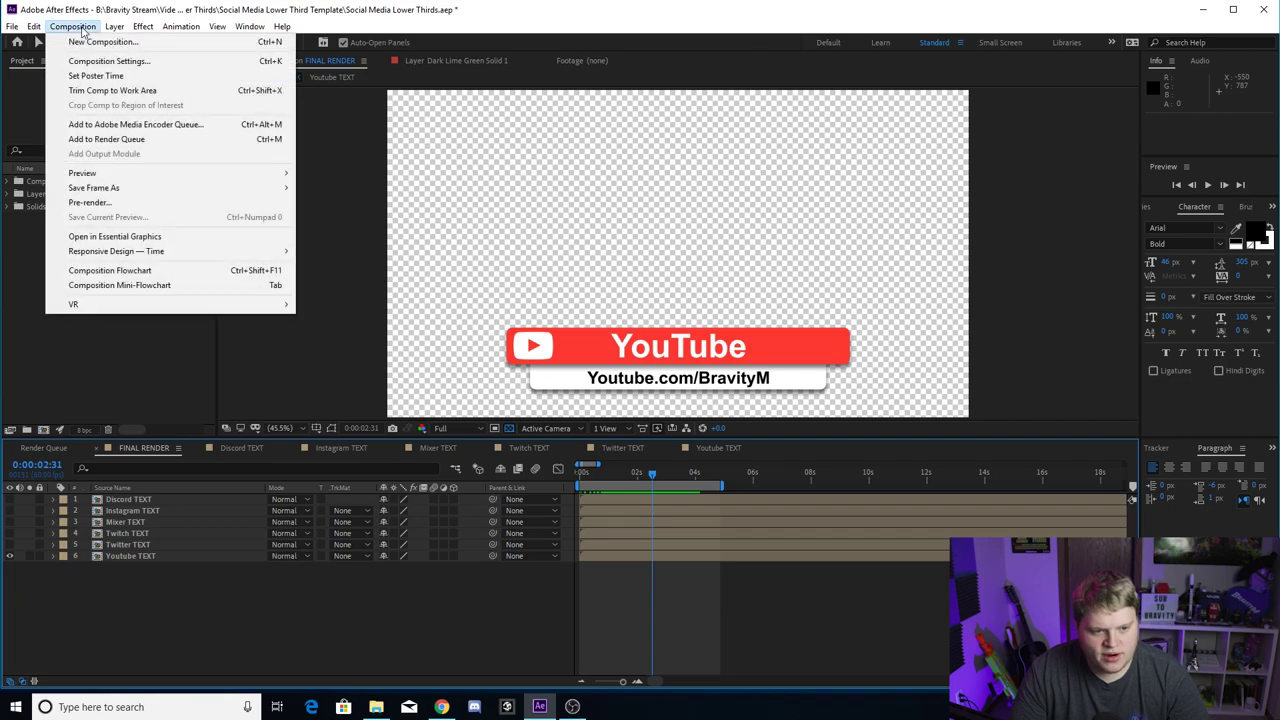
left_click(110, 139)
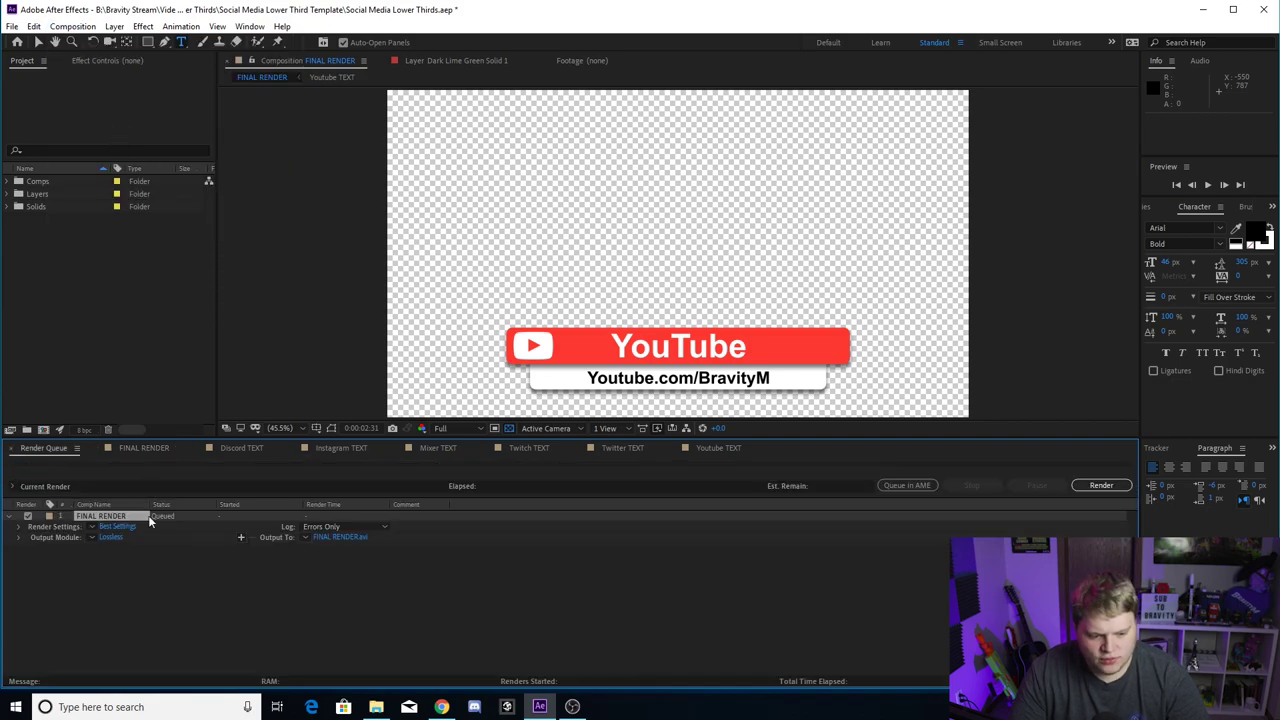
left_click(227, 542)
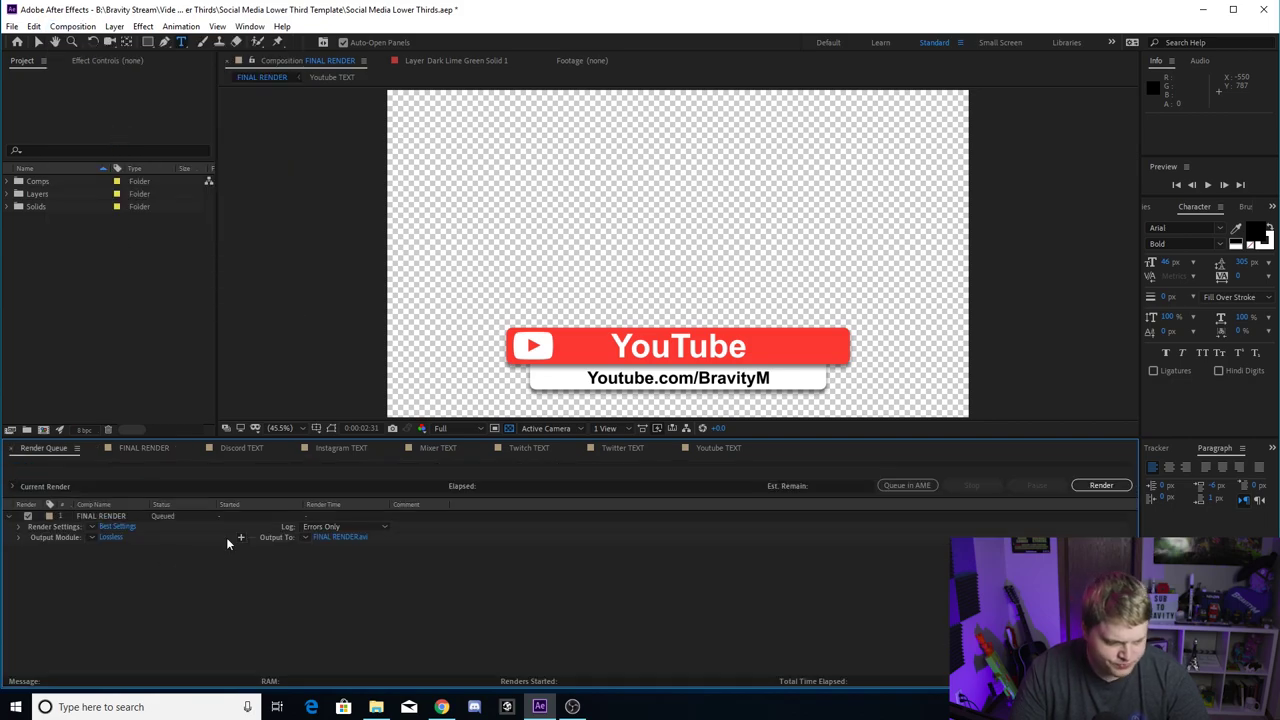
left_click(120, 516)
left_click(146, 563)
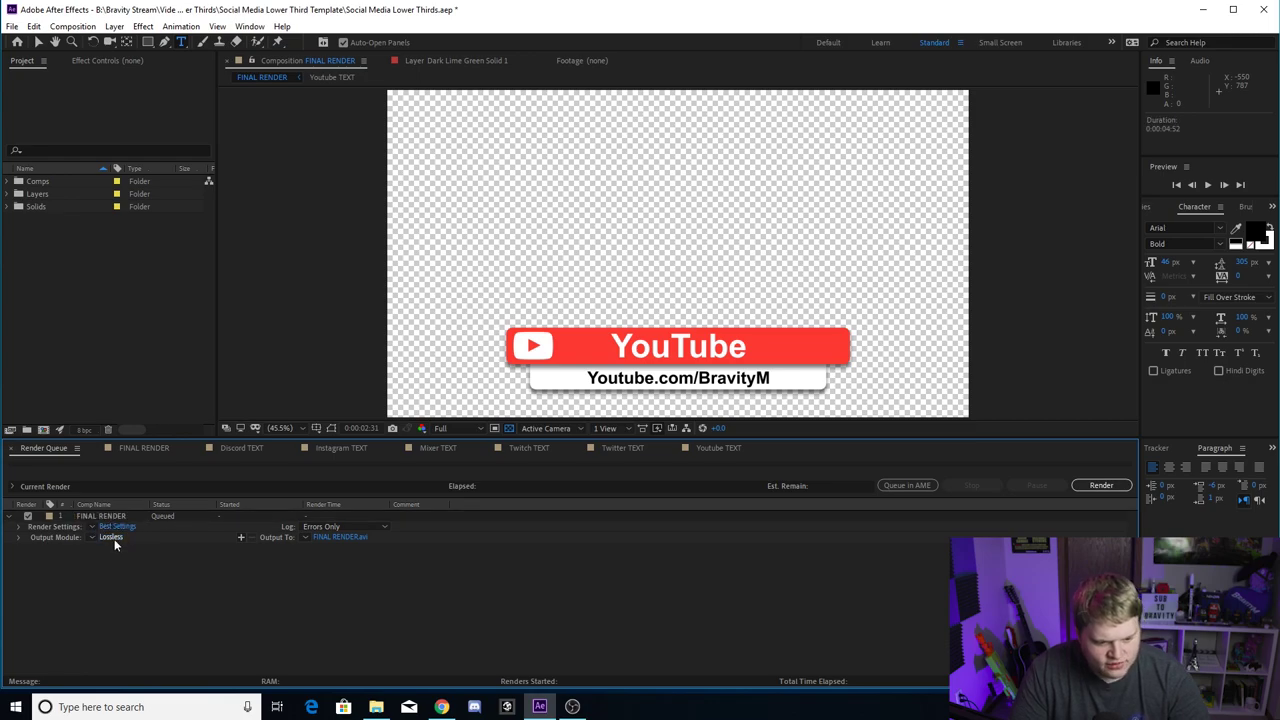
left_click(111, 537)
Set the output format to QuickTime with RGB + Alpha channels and confirm
left_click(423, 144)
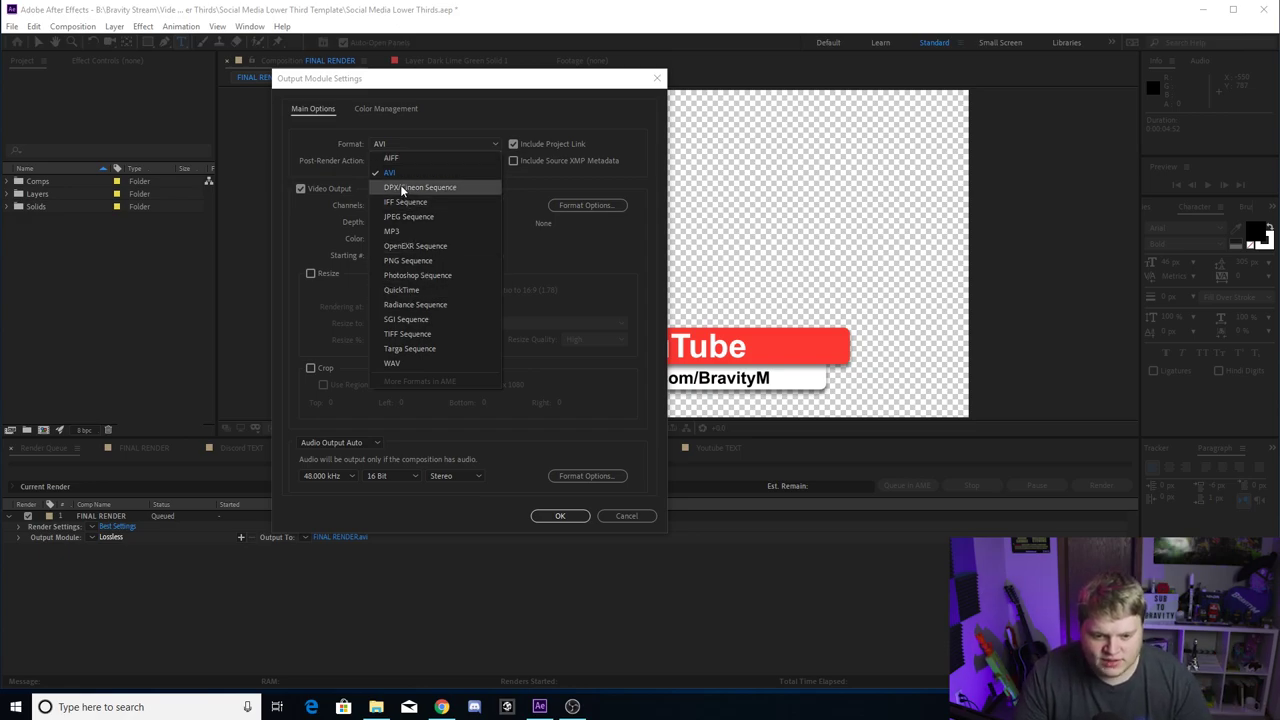
left_click(403, 290)
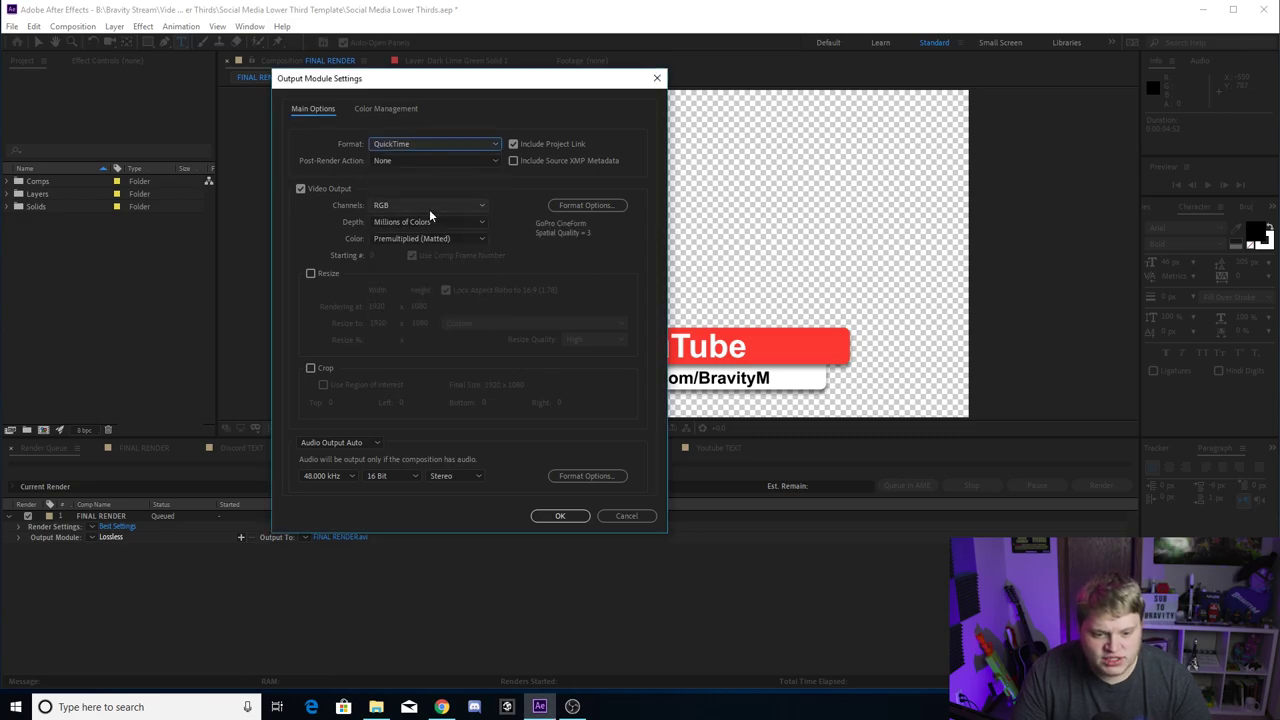
left_click(390, 205)
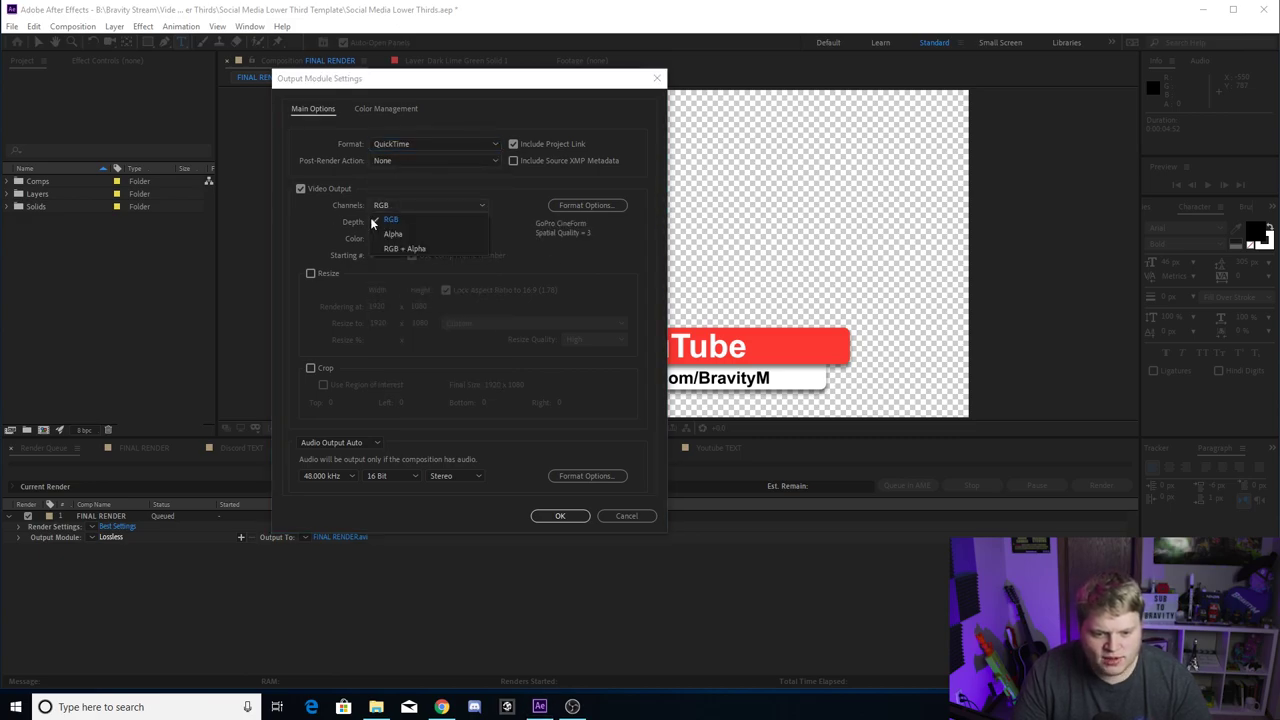
left_click(406, 249)
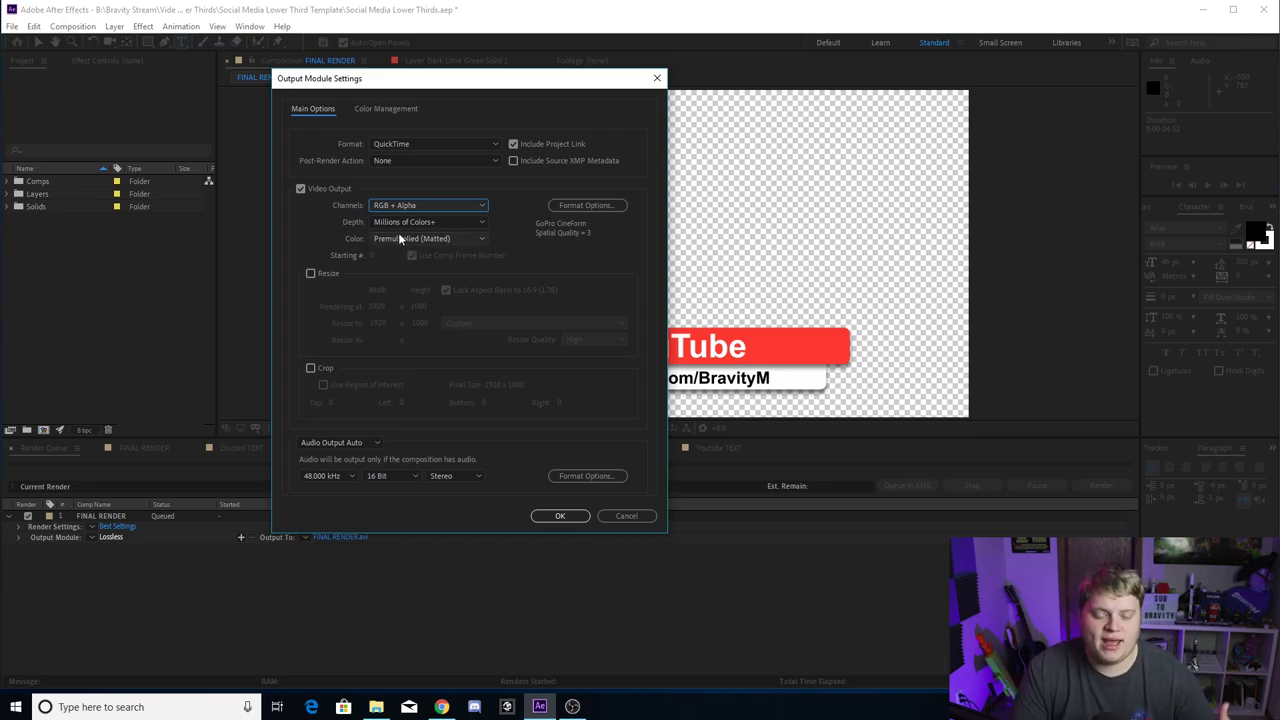
left_click(561, 516)
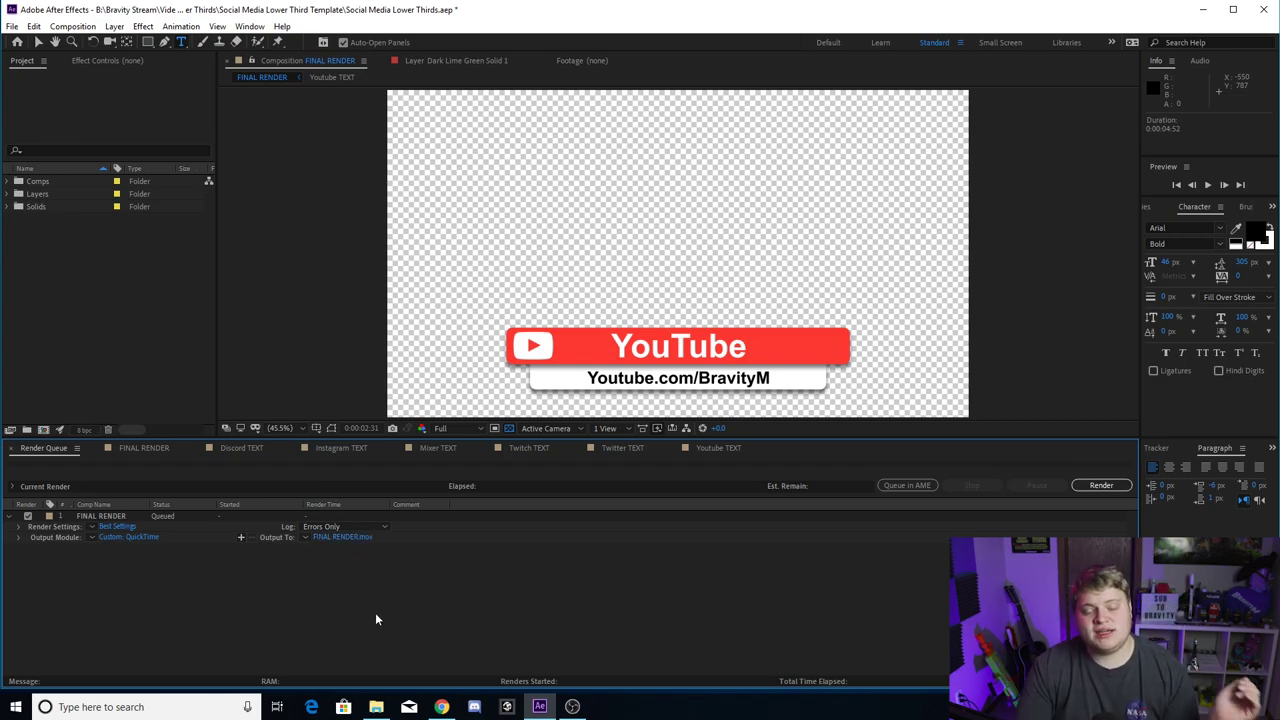
left_click(1104, 487)
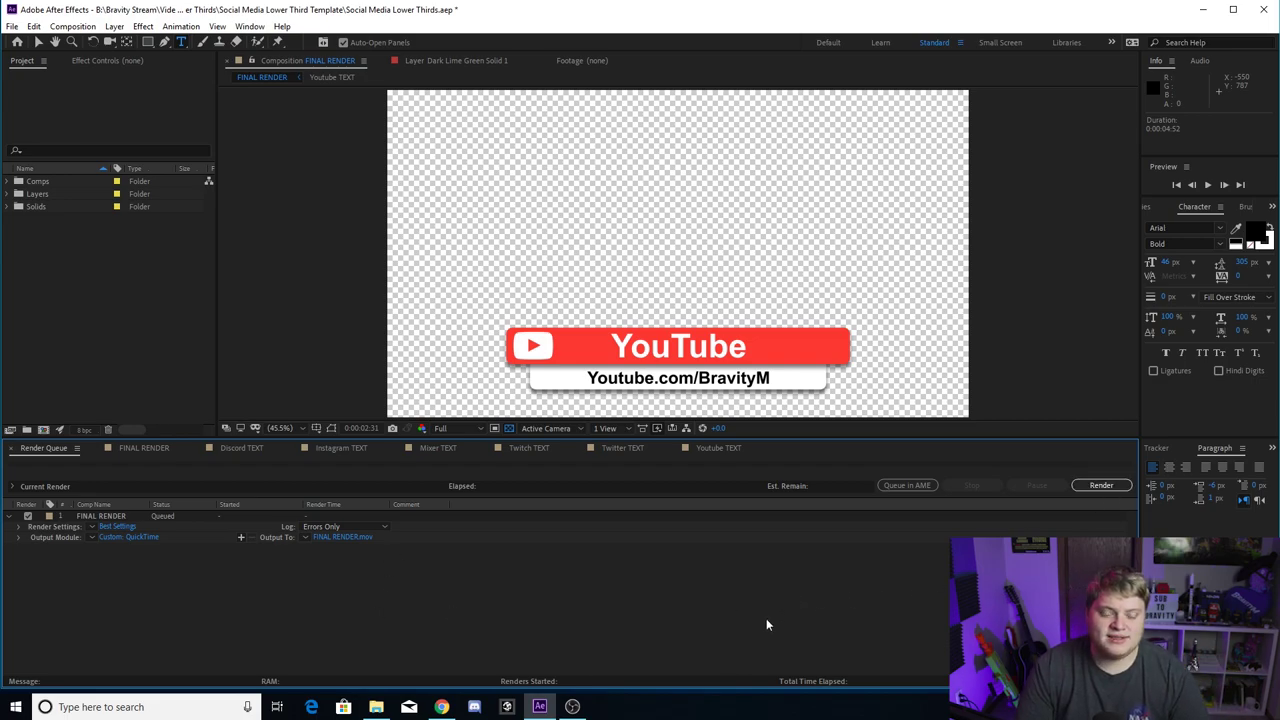